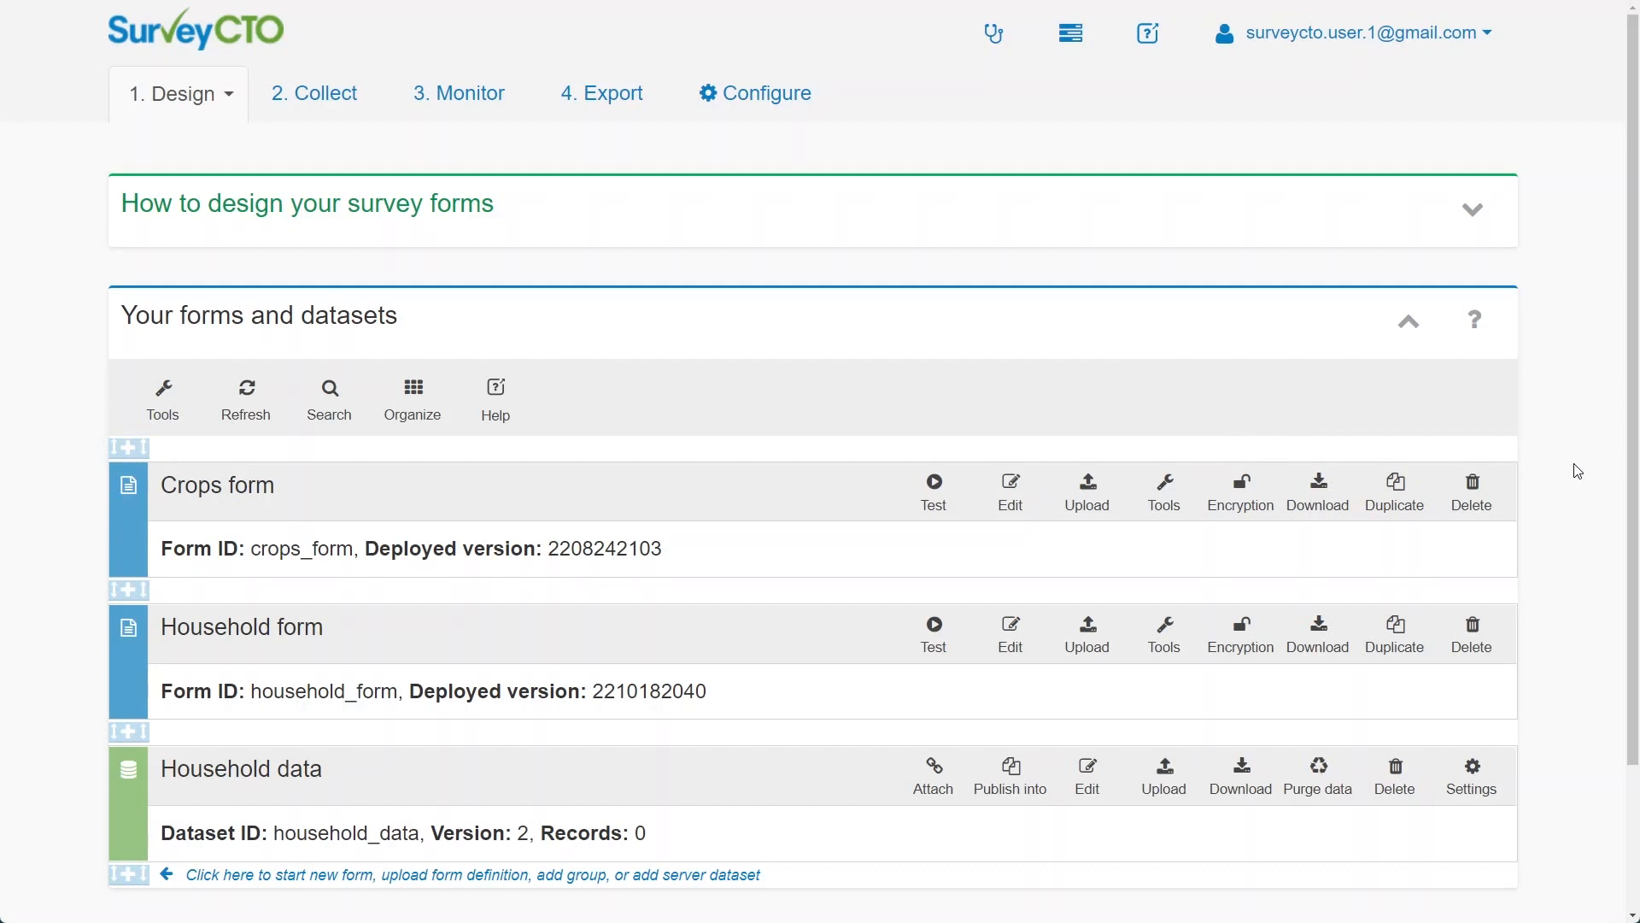
Add Household form as a source form publishing into the Household data dataset
{"action": "scroll", "coordinate": [1578, 471], "scroll_direction": "down", "scroll_amount": 3}
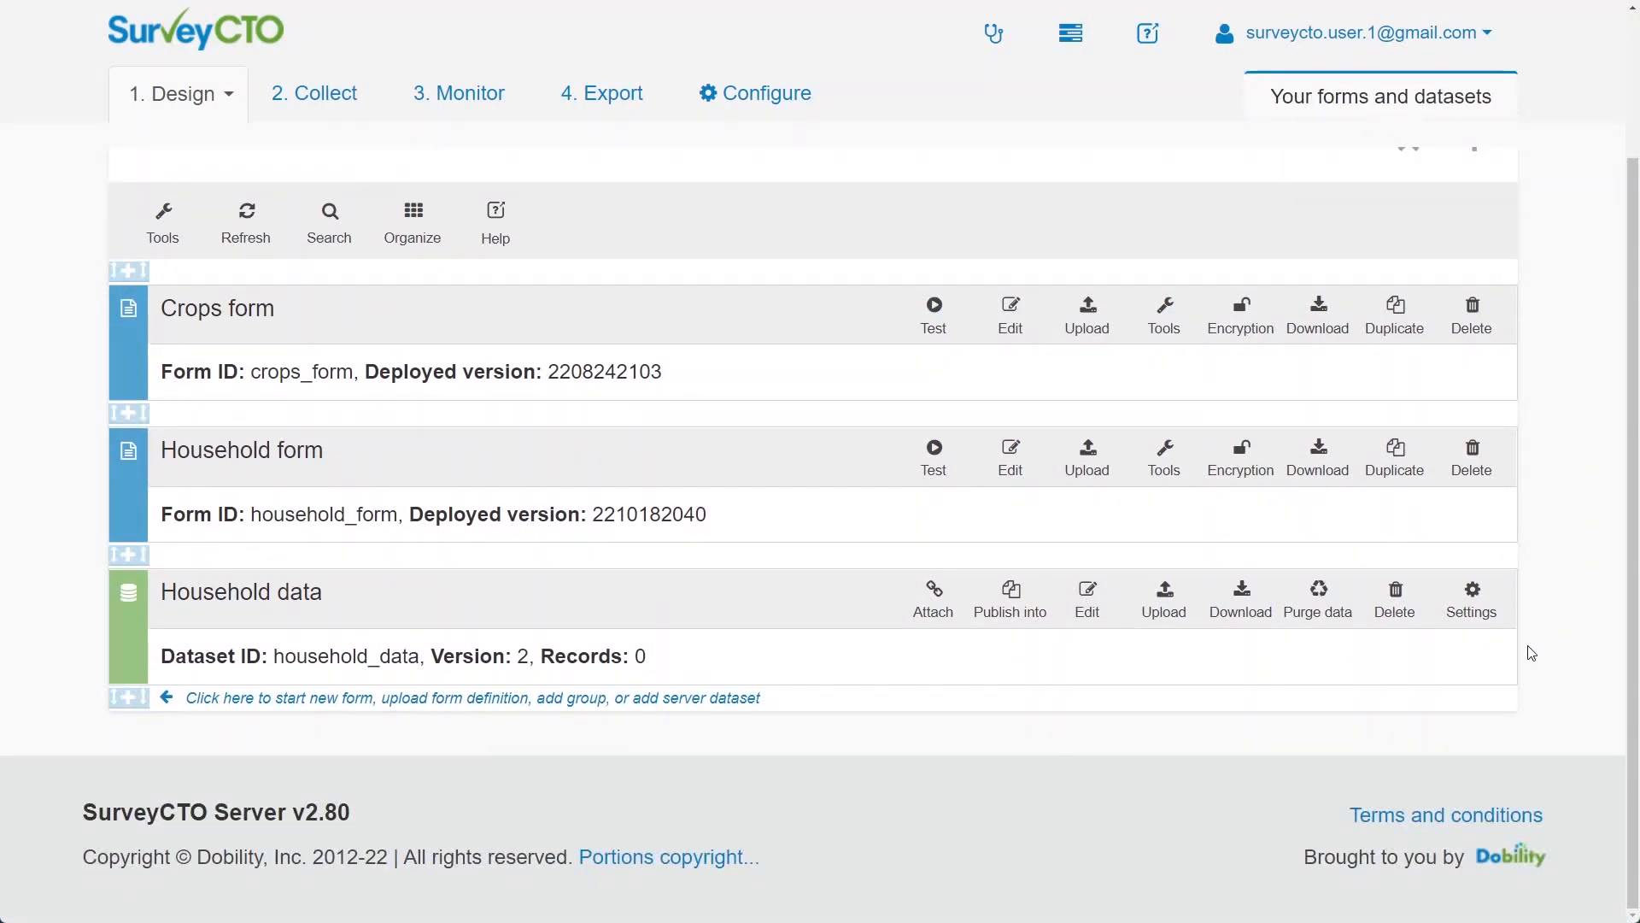
{"action": "left_click", "coordinate": [1012, 595]}
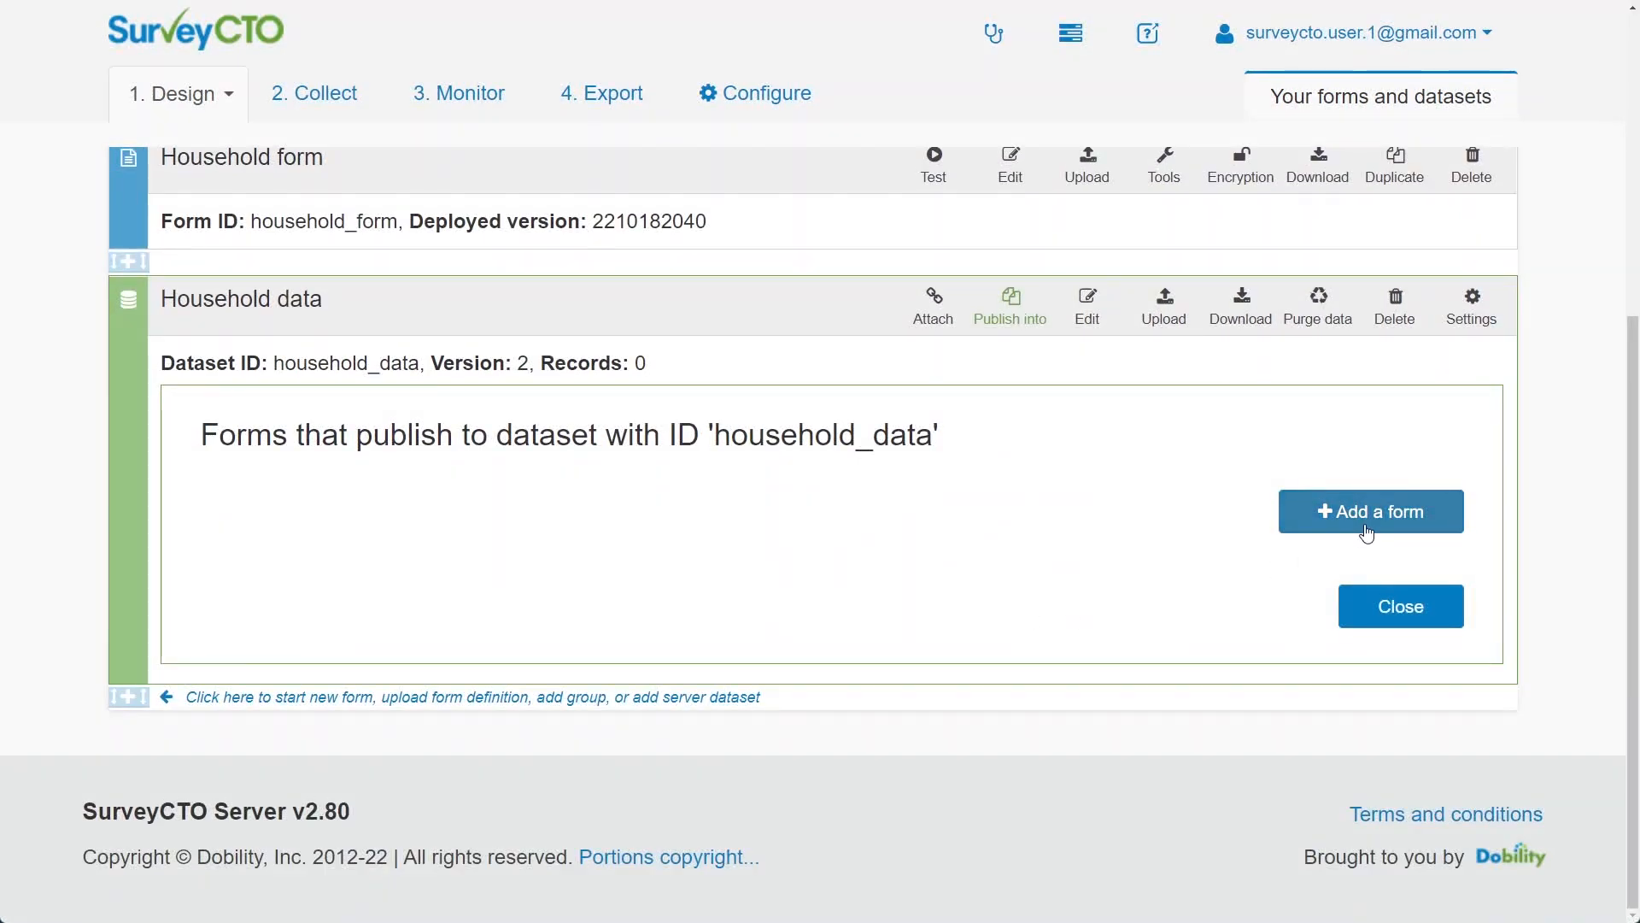
{"action": "left_click", "coordinate": [1367, 532]}
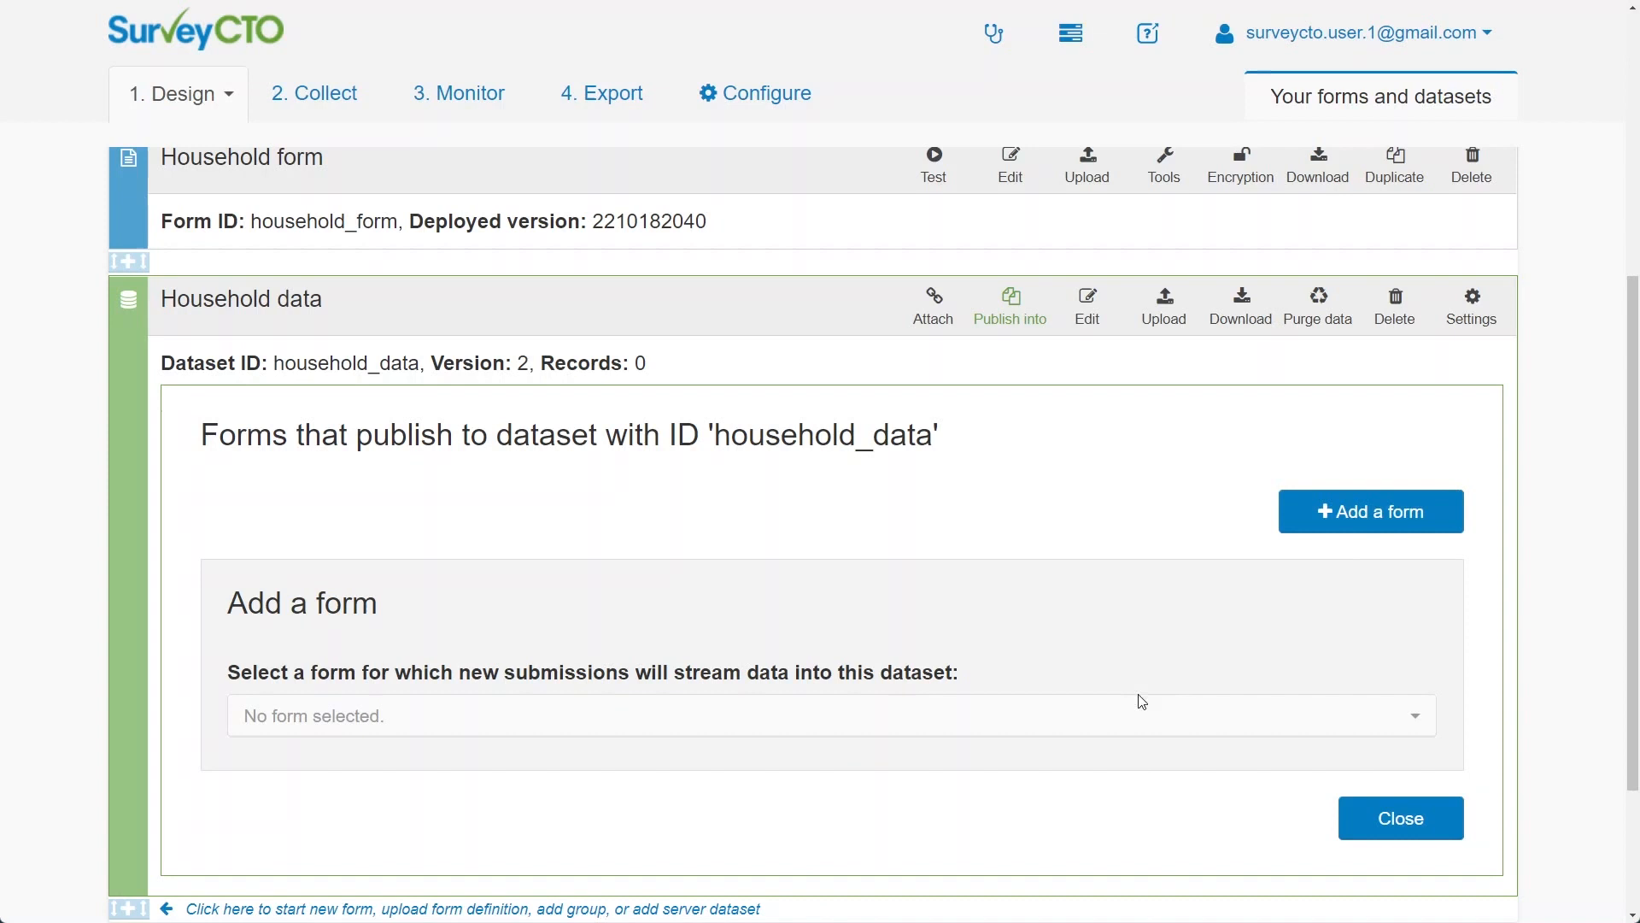
{"action": "left_click", "coordinate": [1131, 716]}
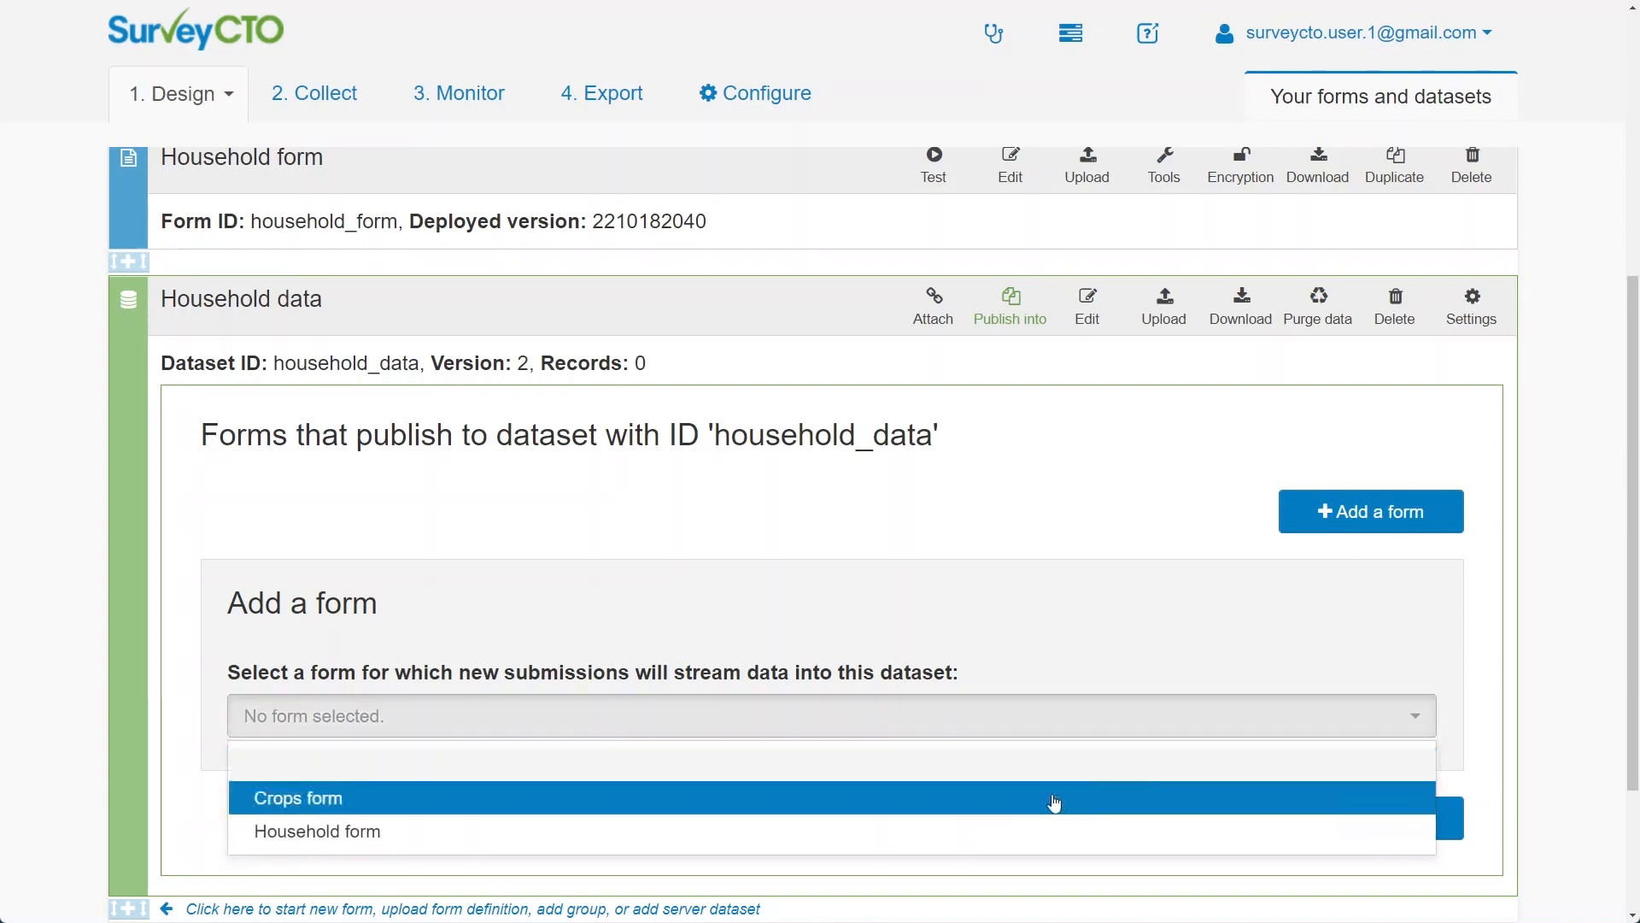
{"action": "left_click", "coordinate": [1041, 831]}
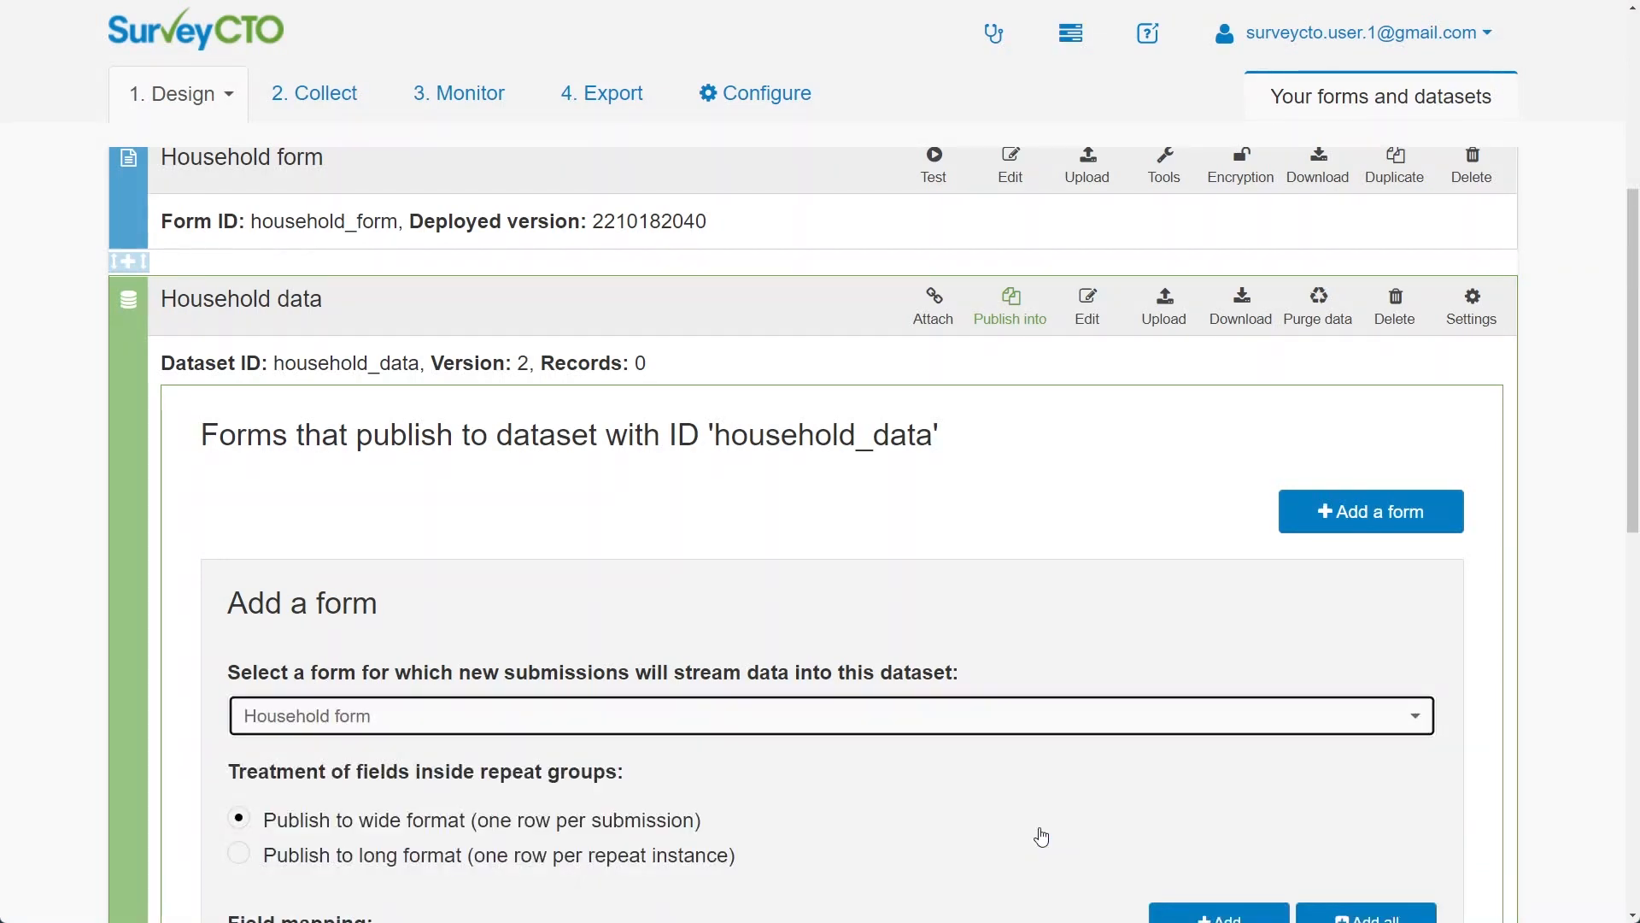
{"action": "scroll", "coordinate": [1557, 755], "scroll_direction": "down", "scroll_amount": 2}
{"action": "scroll", "coordinate": [1558, 754], "scroll_direction": "down", "scroll_amount": 3}
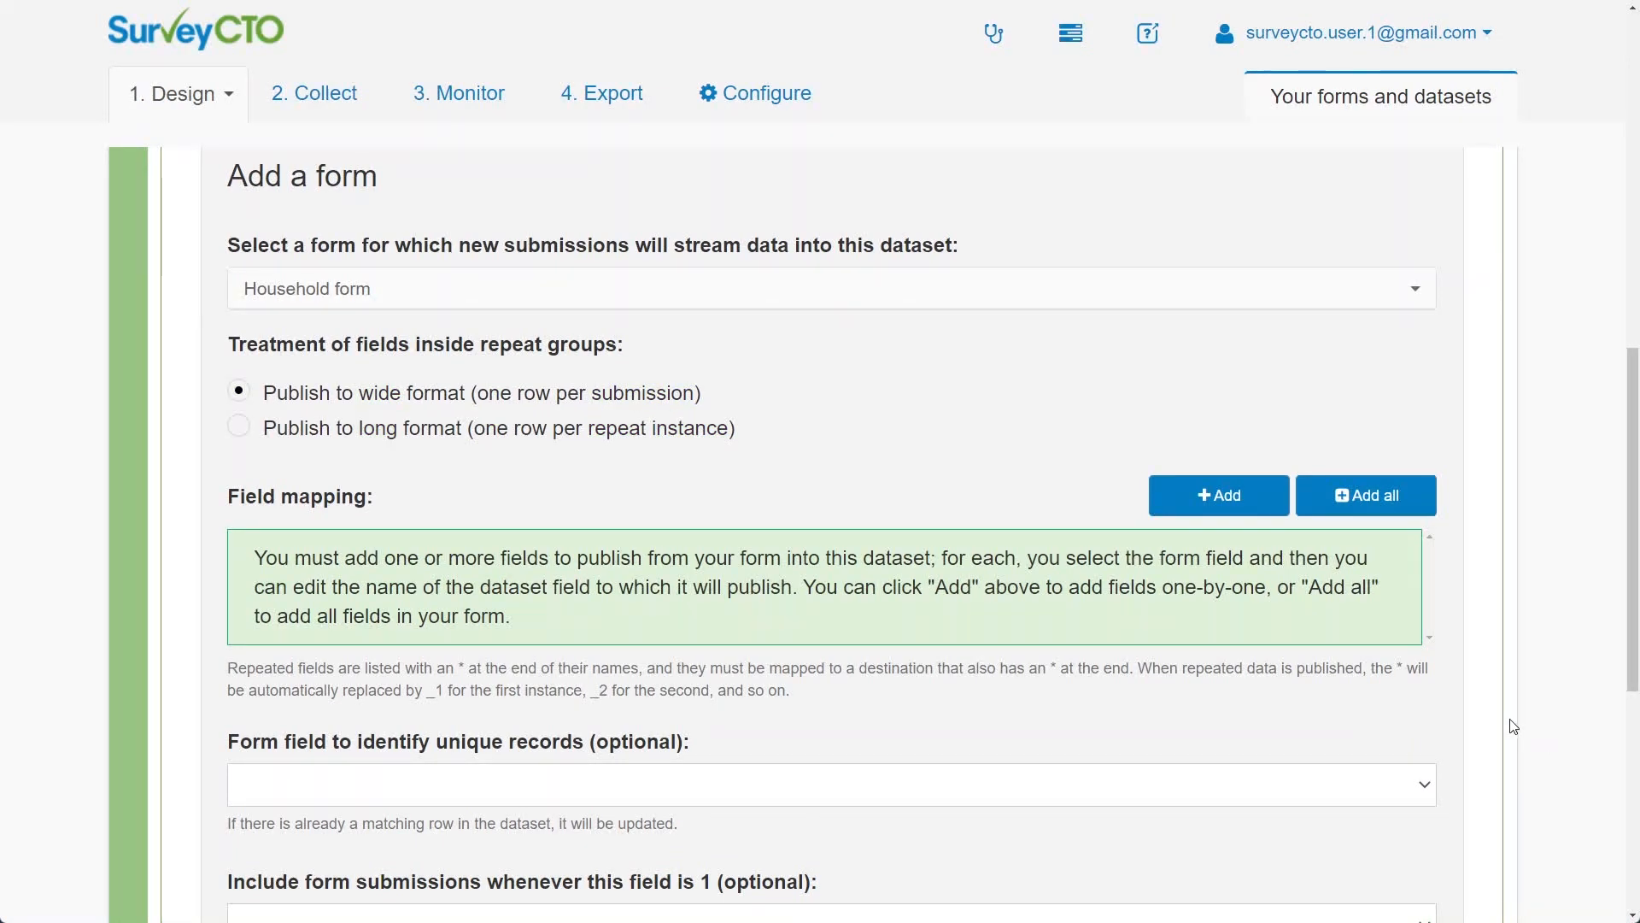
Add a field-mapping row that sends the form's hhid field into dataset field hhid_key
{"action": "left_click", "coordinate": [1237, 498]}
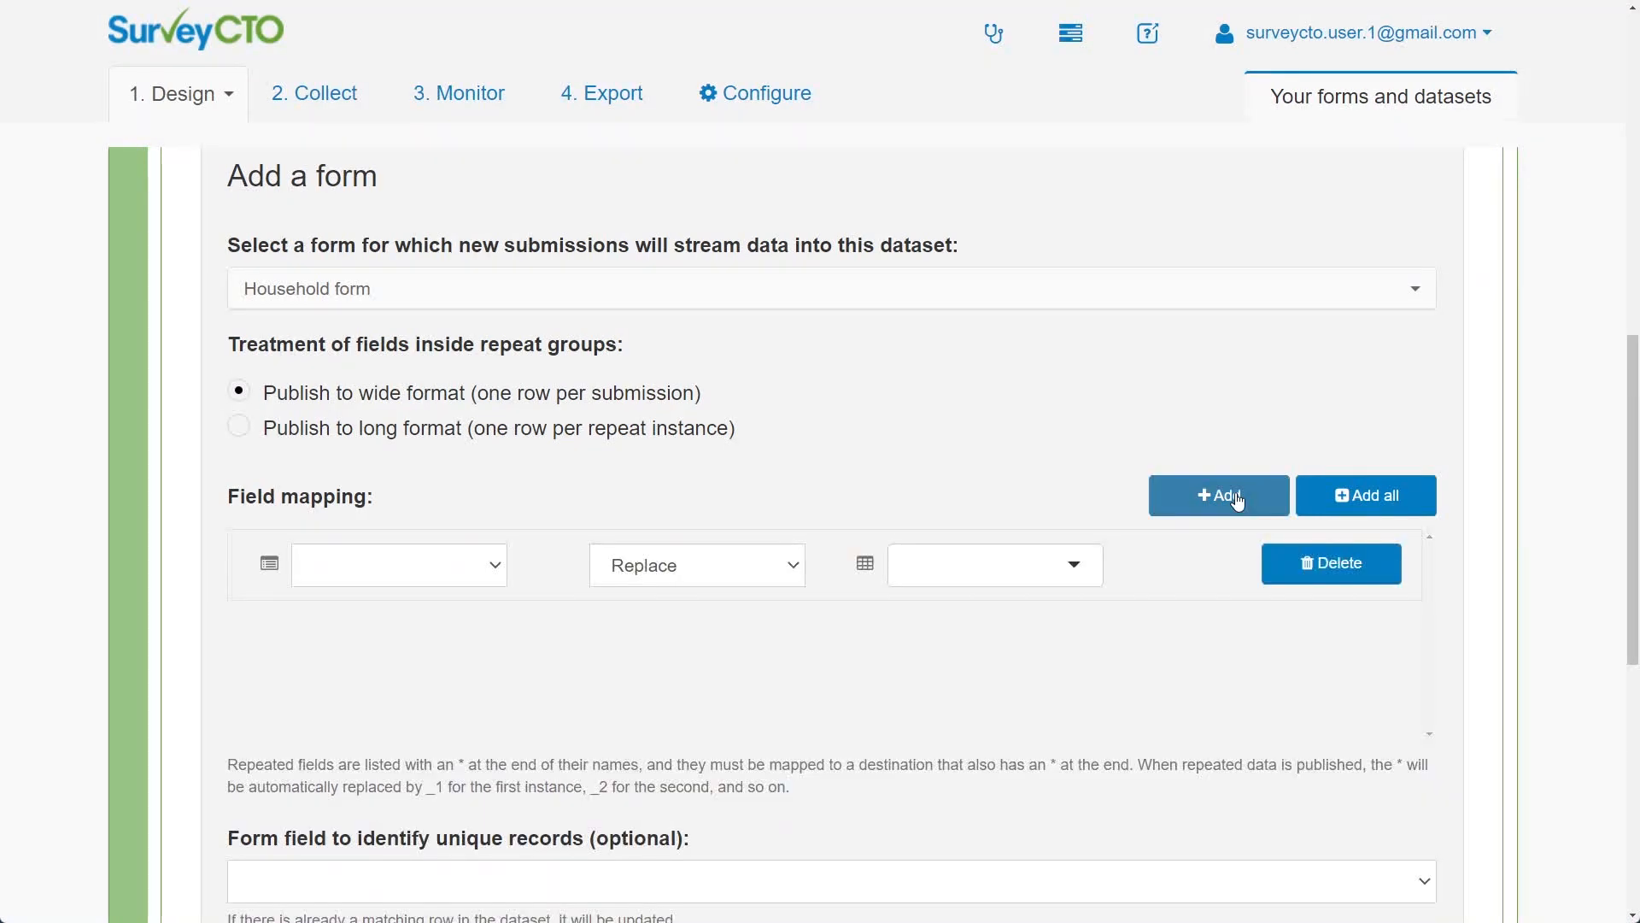
{"action": "scroll", "coordinate": [1536, 562], "scroll_direction": "down", "scroll_amount": 3}
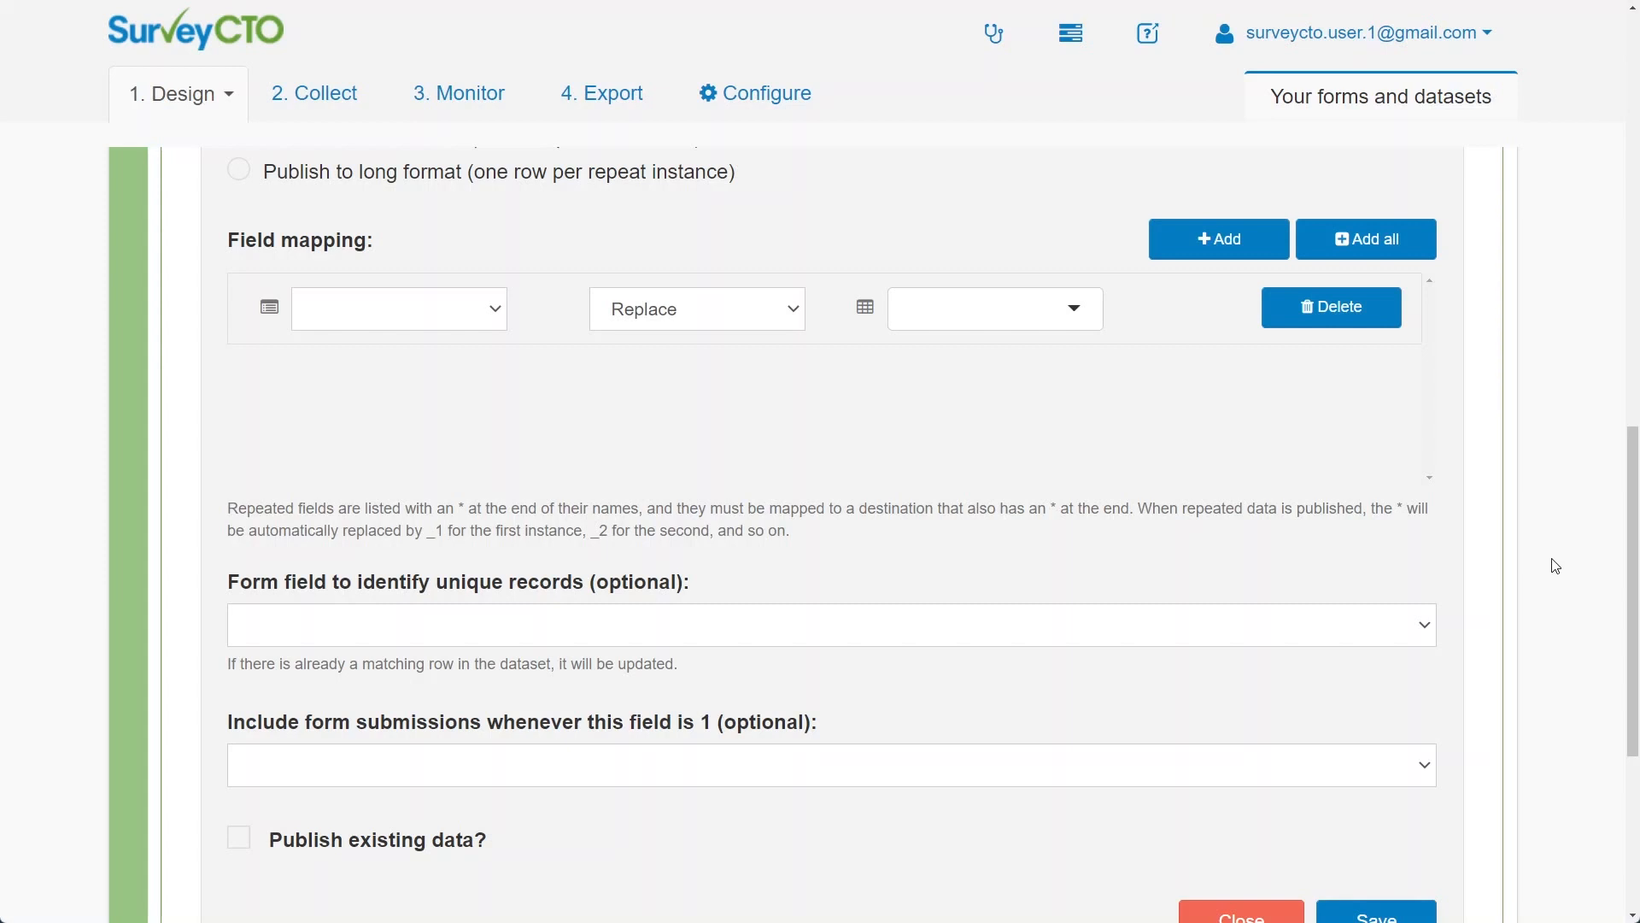
{"action": "left_click", "coordinate": [496, 309]}
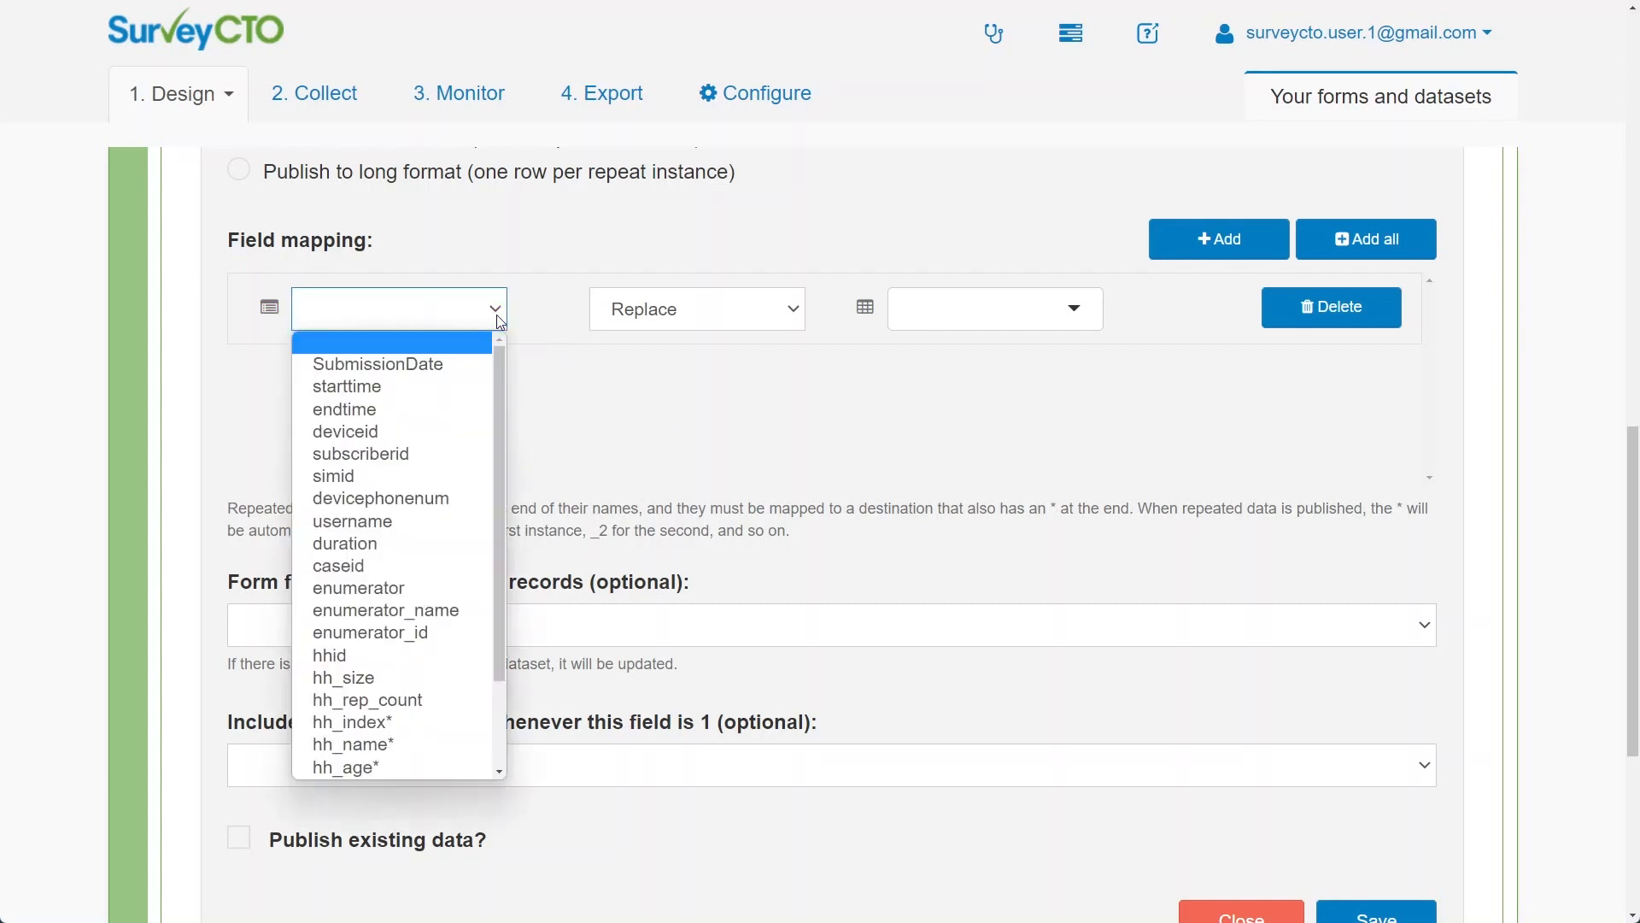
{"action": "left_click", "coordinate": [466, 655]}
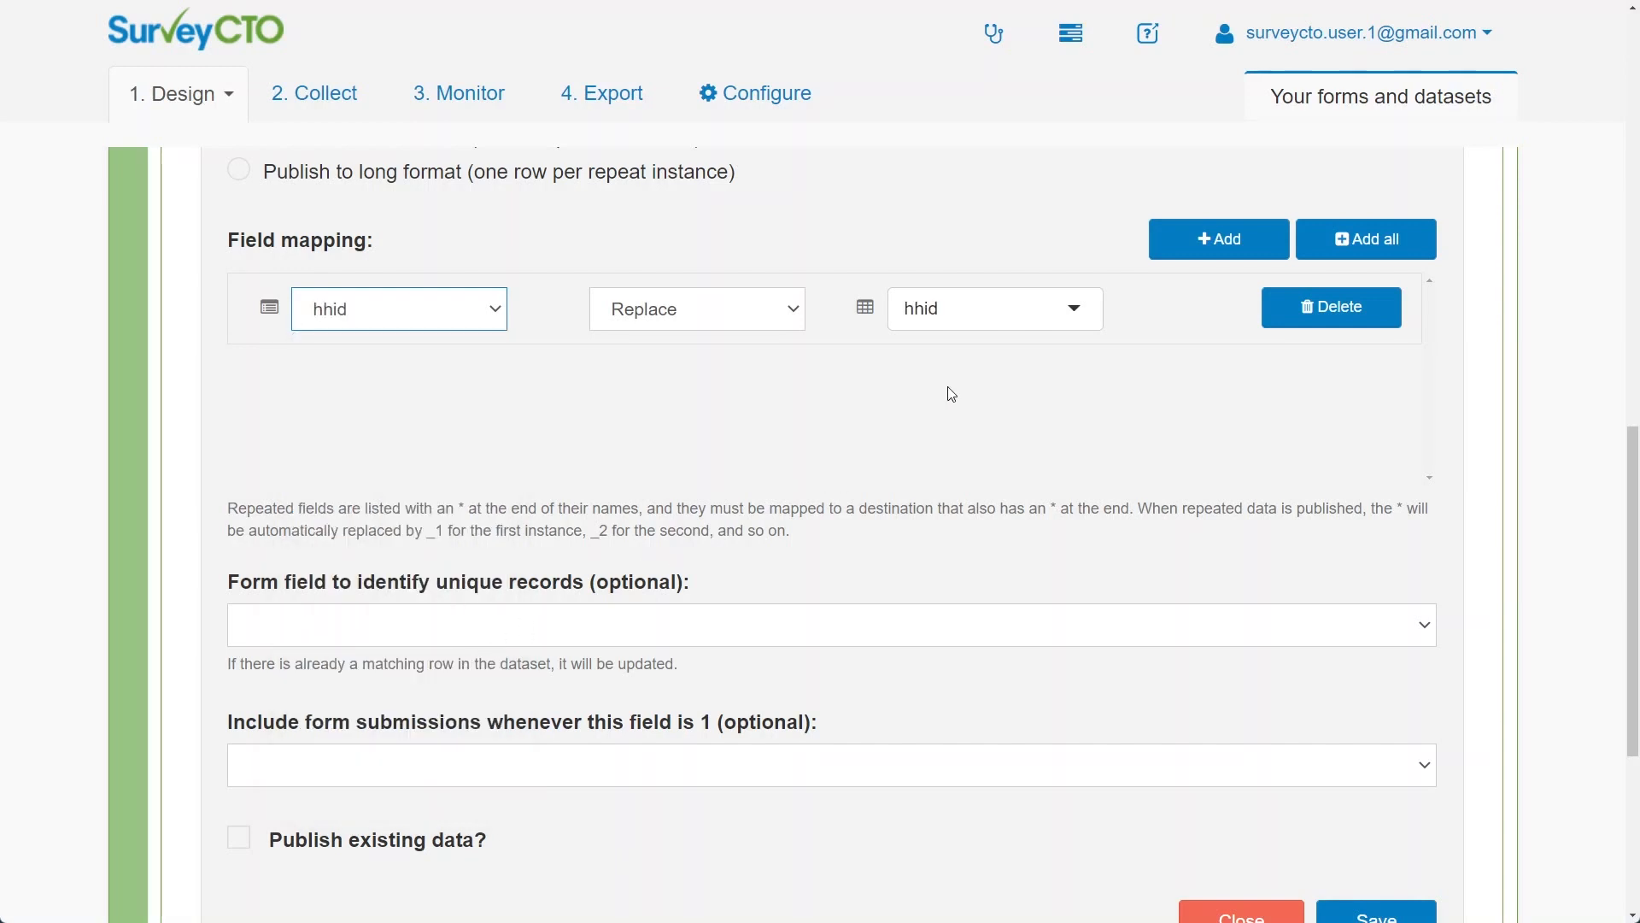
{"action": "left_click", "coordinate": [1012, 310]}
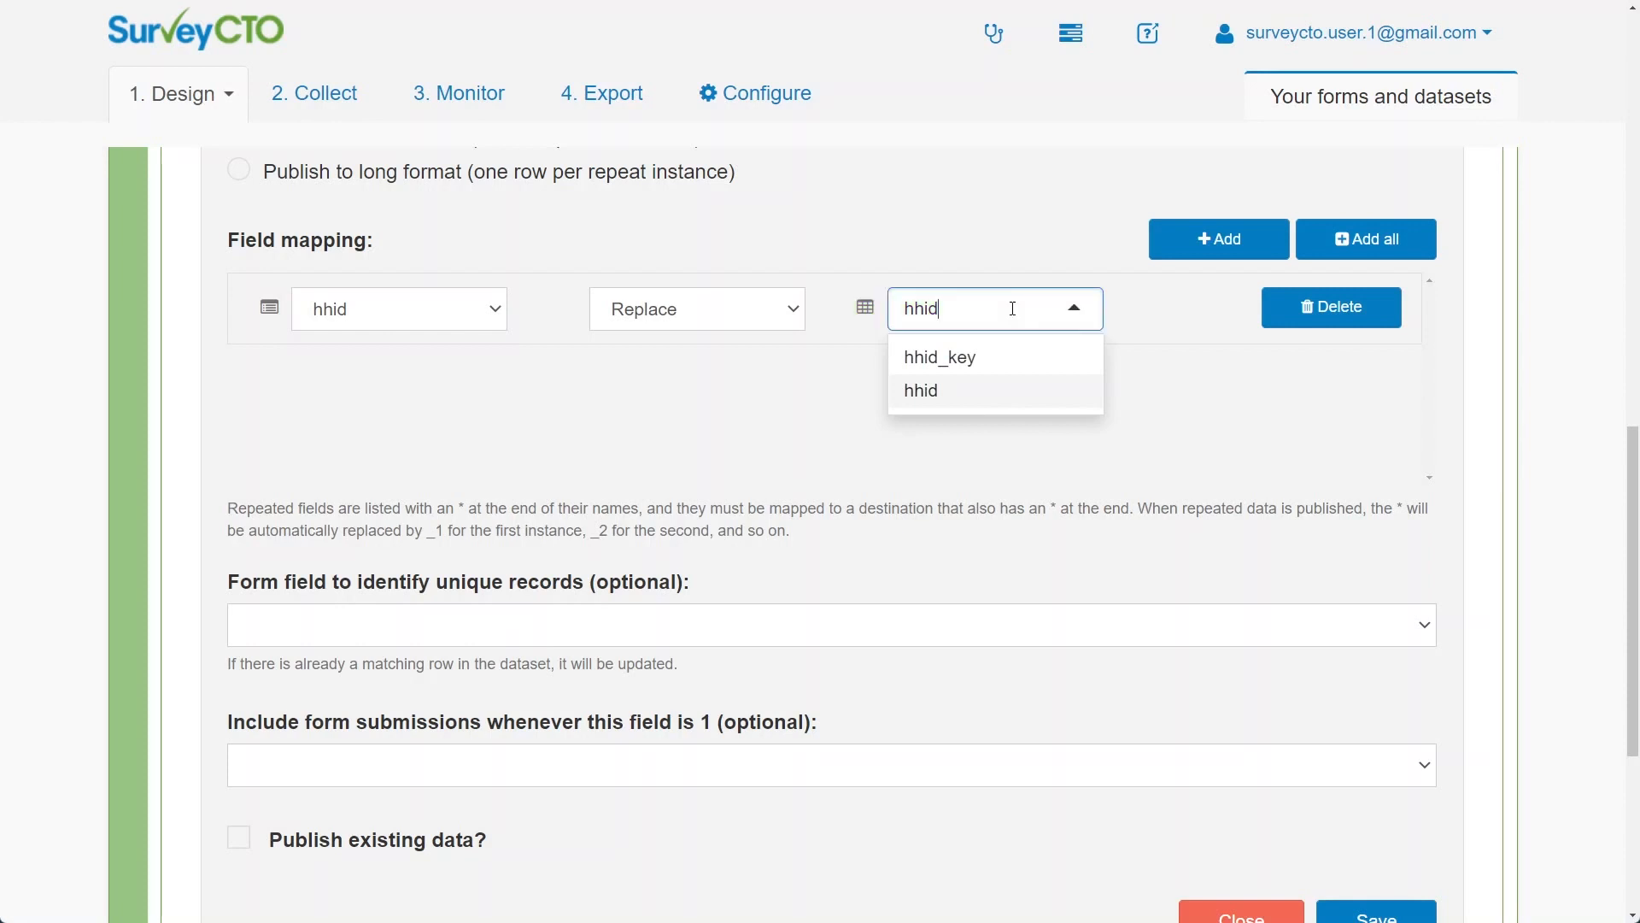
{"action": "left_click", "coordinate": [1007, 373]}
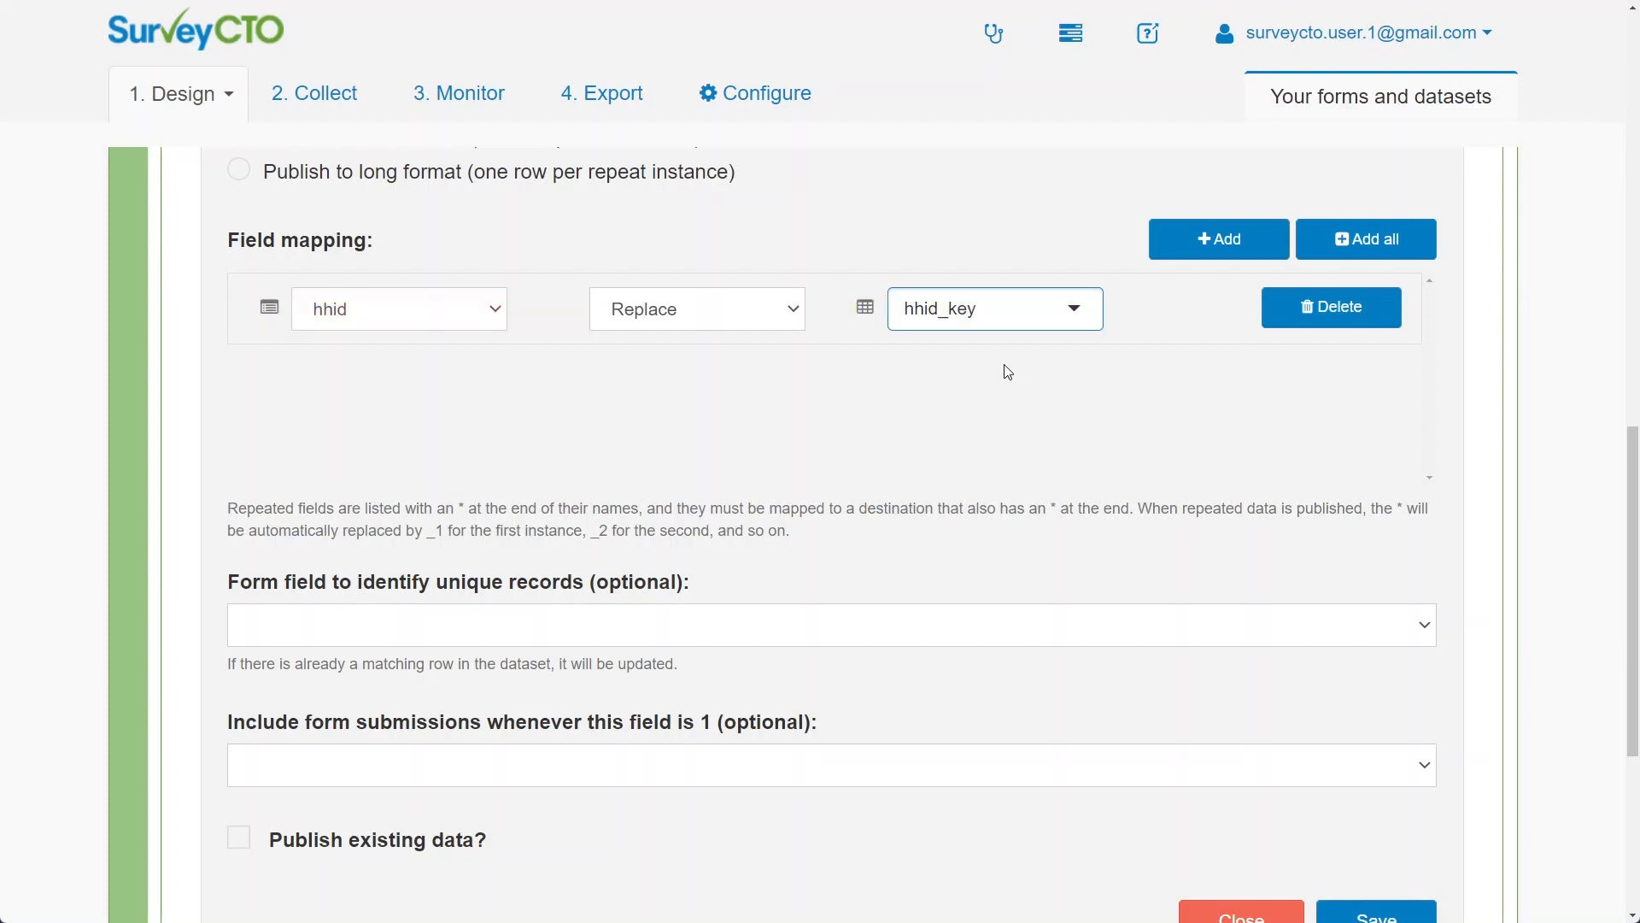
Add two more mapping rows publishing hh_size and hh_head into same-named dataset fields
{"action": "left_click", "coordinate": [1181, 256]}
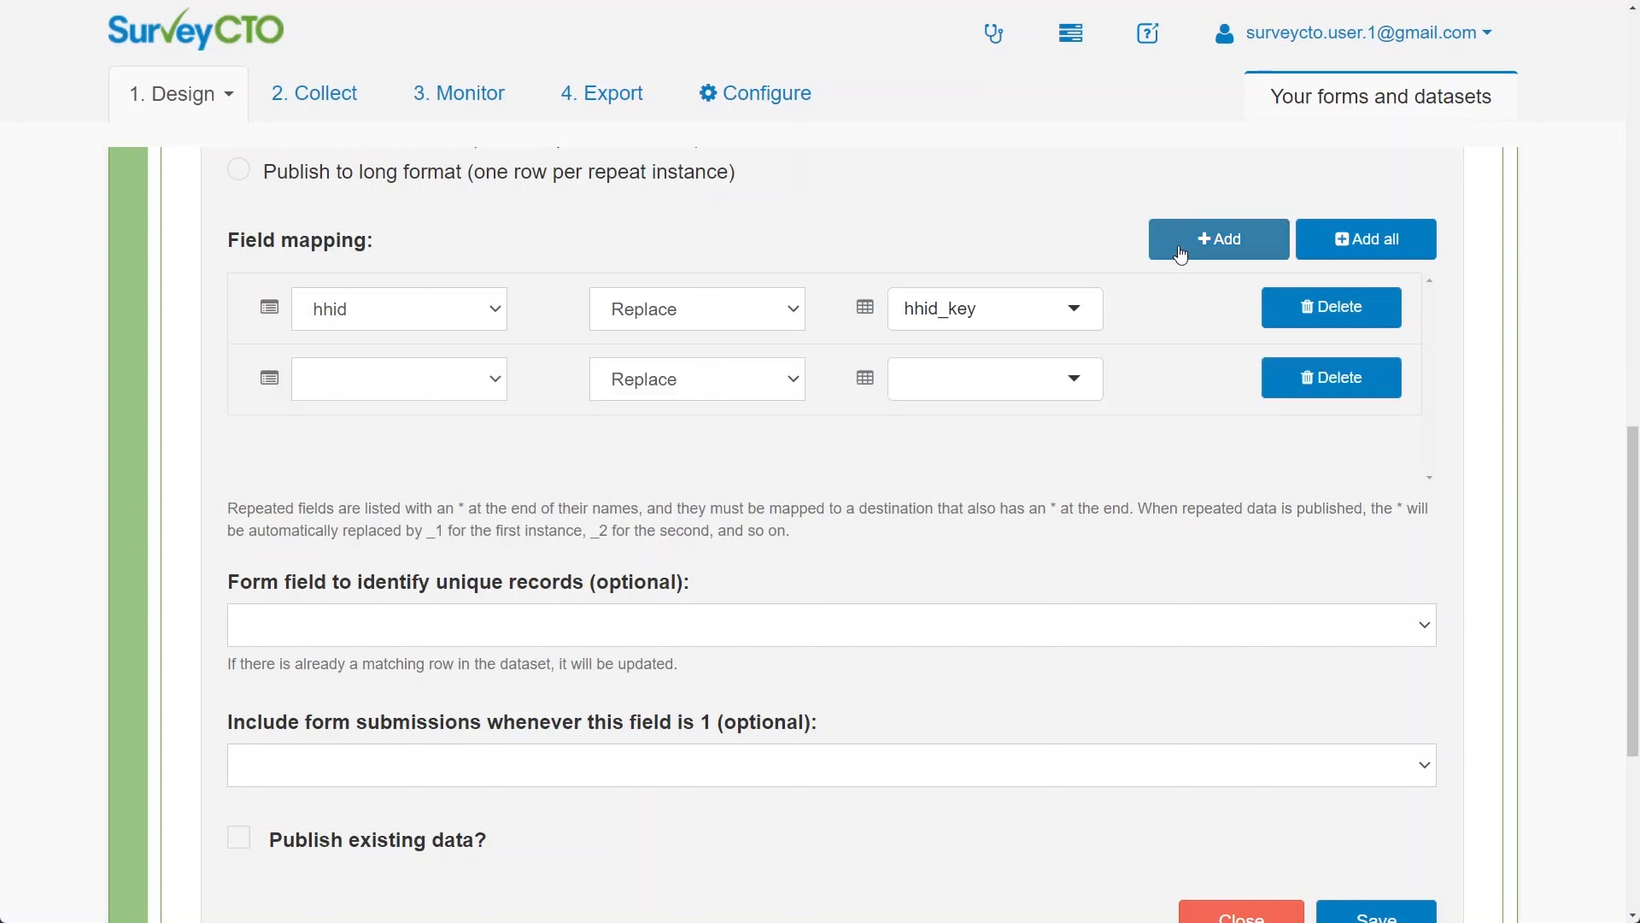
{"action": "left_click", "coordinate": [477, 386]}
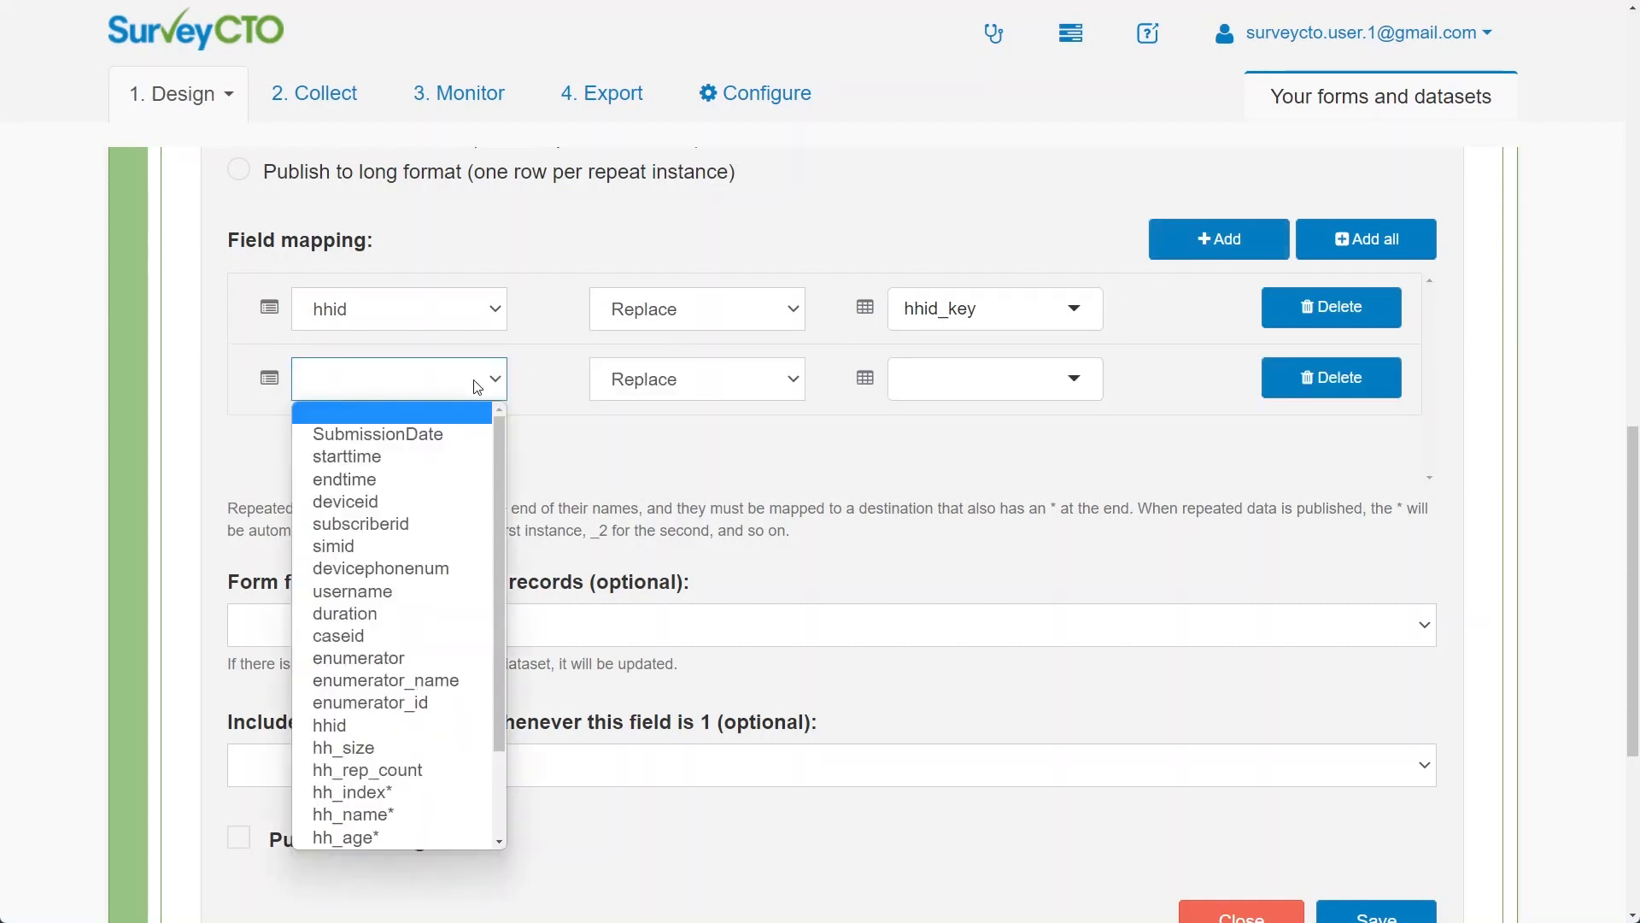
{"action": "left_click", "coordinate": [436, 747]}
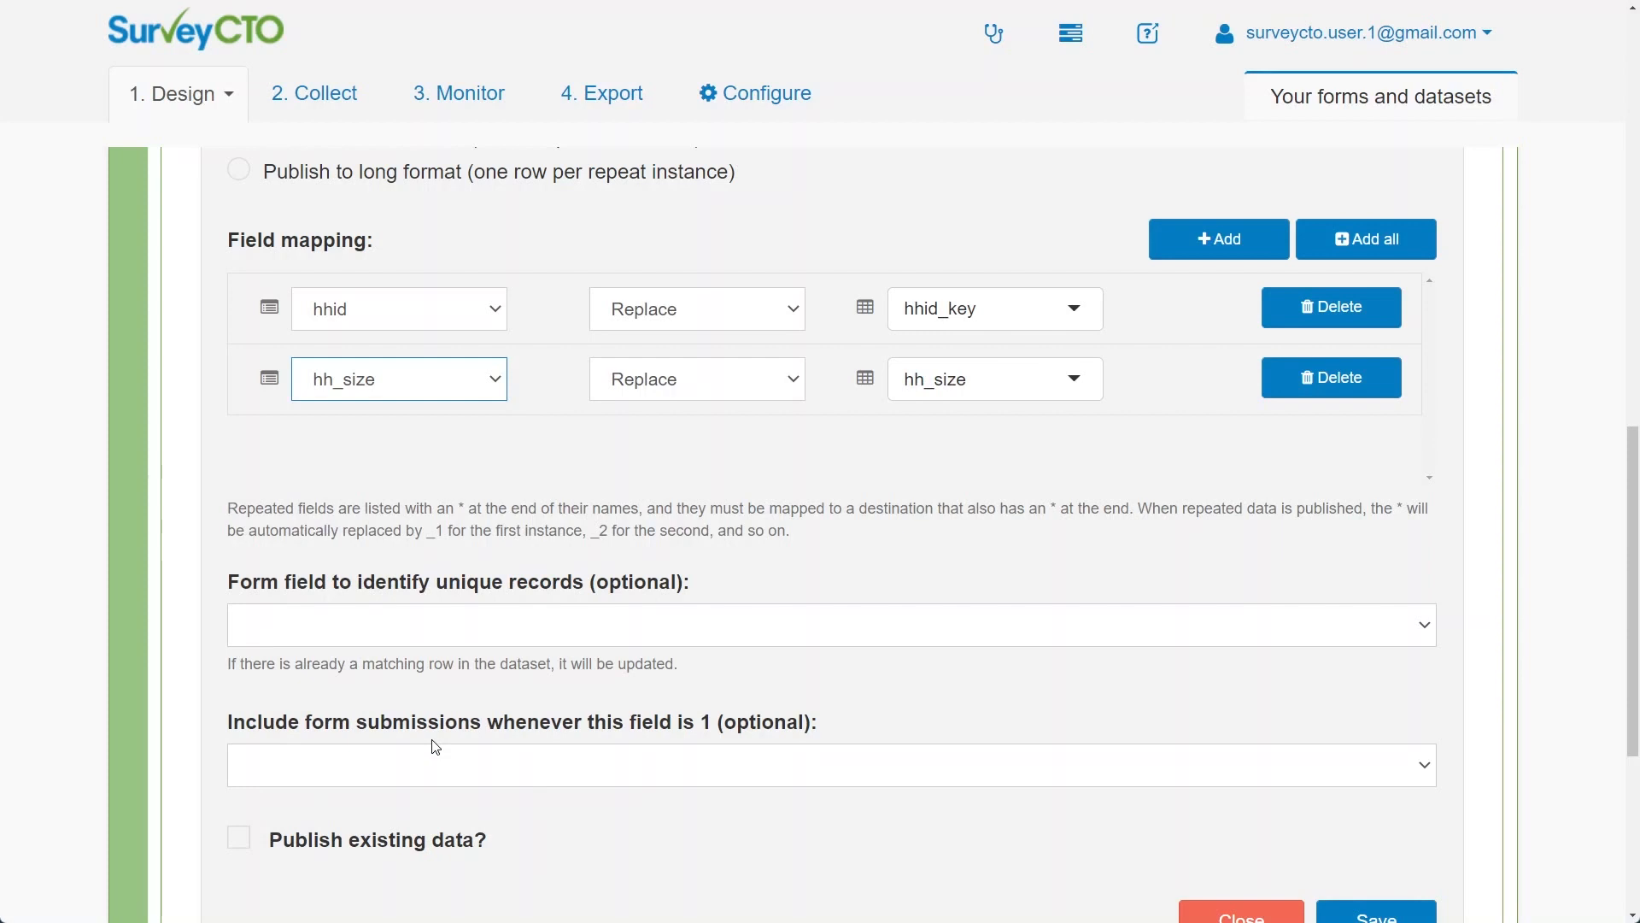
{"action": "left_click", "coordinate": [1210, 255]}
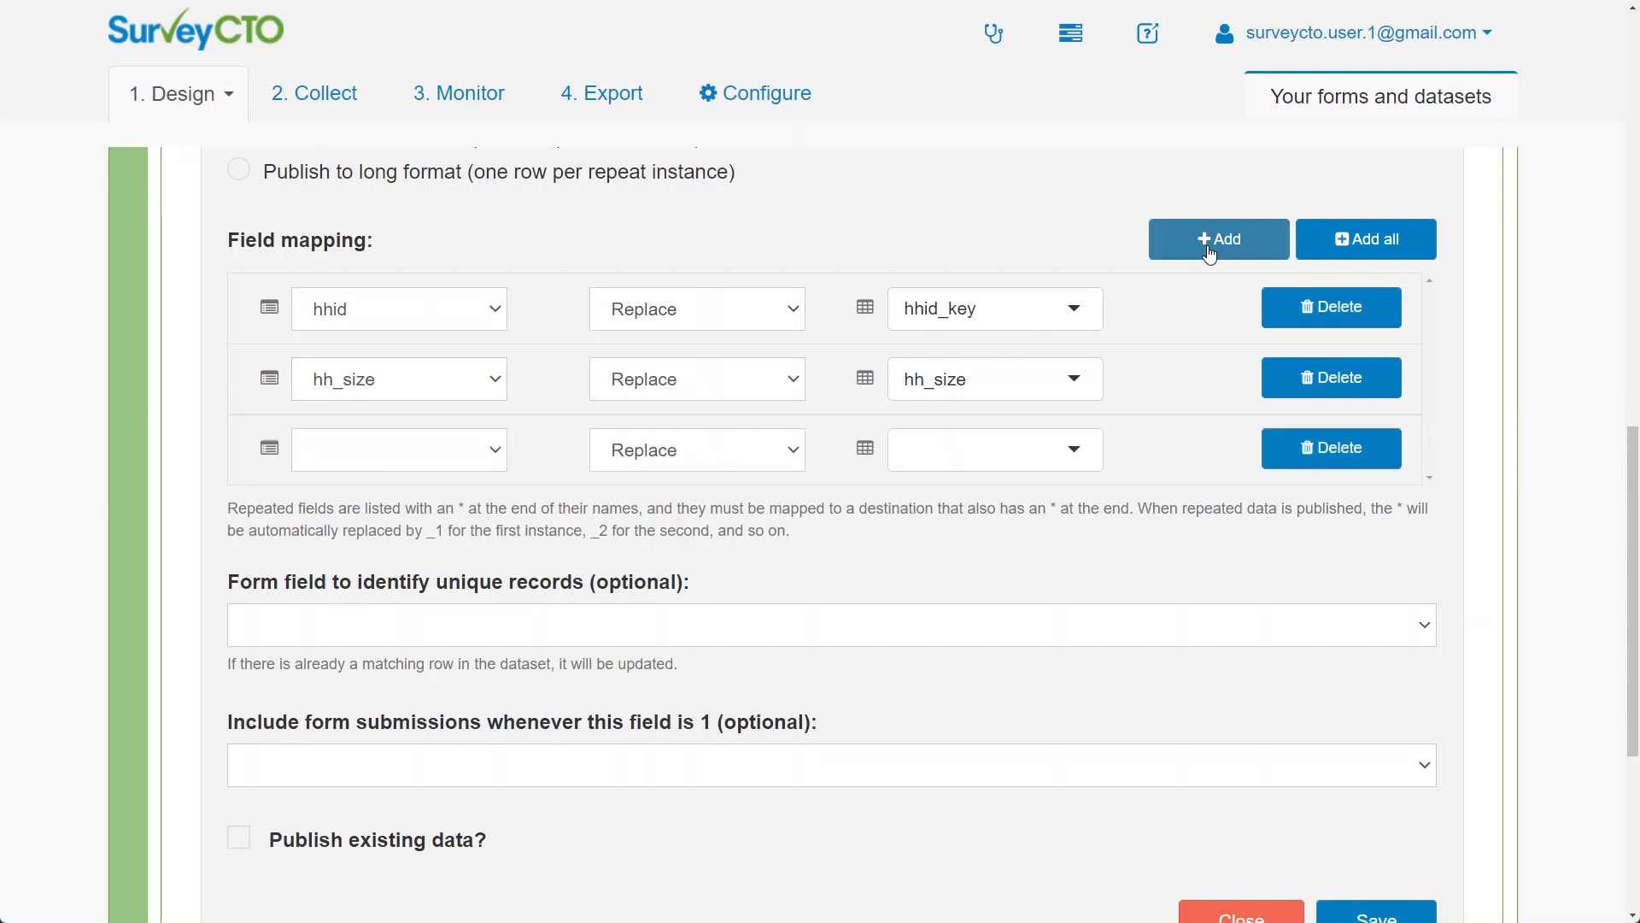
{"action": "left_click", "coordinate": [482, 465]}
{"action": "scroll", "coordinate": [458, 553], "scroll_direction": "down", "scroll_amount": 2}
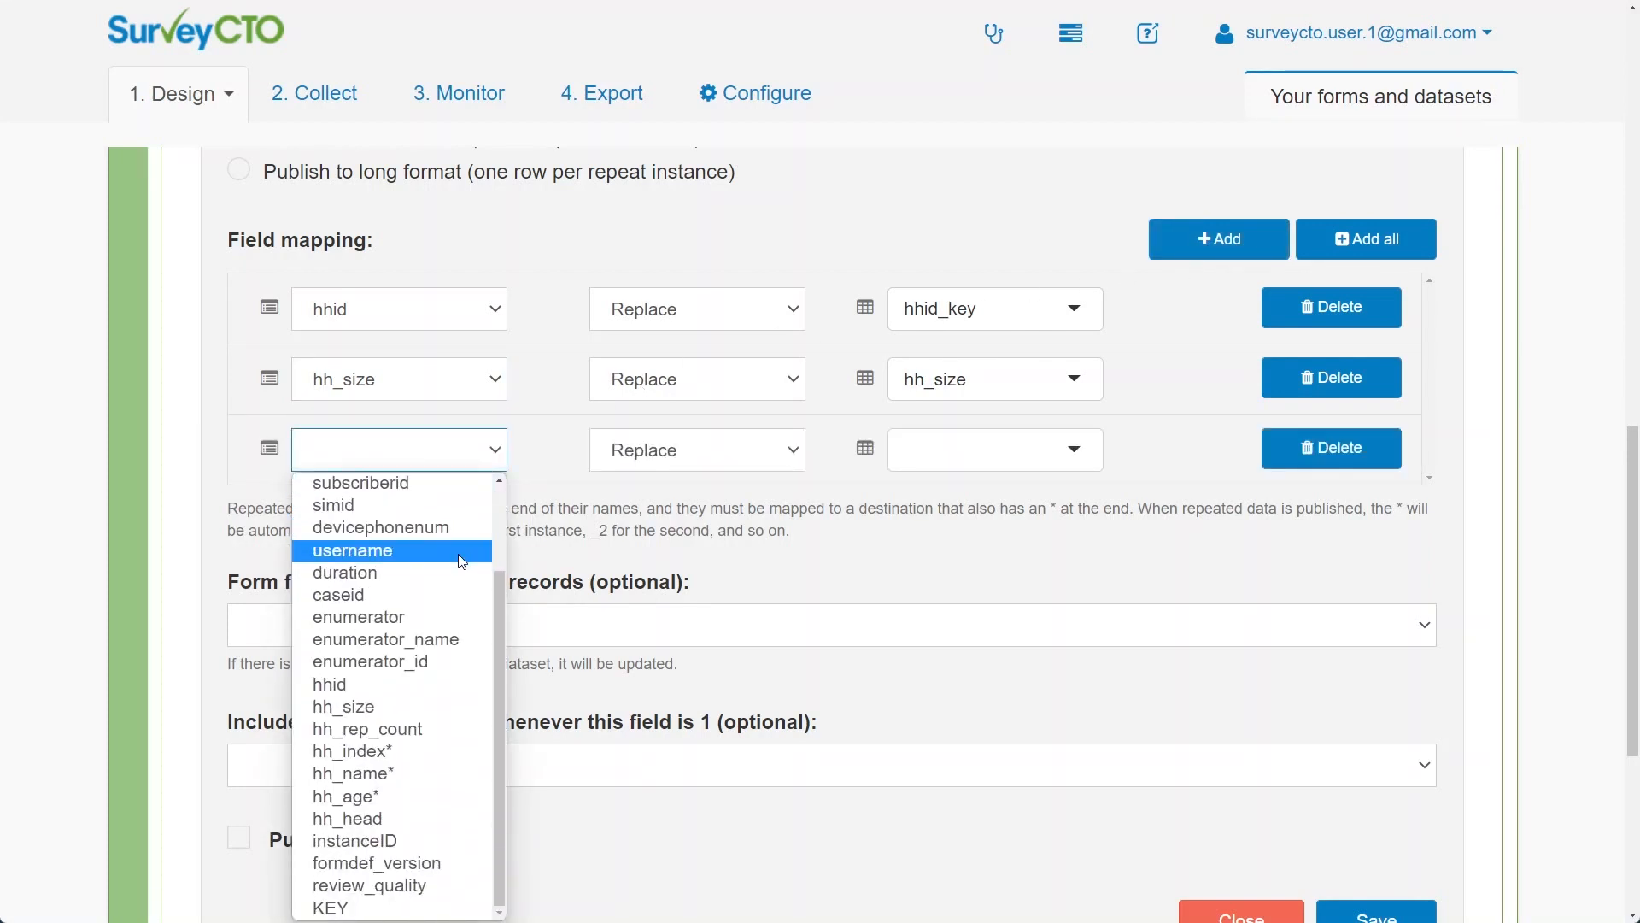
{"action": "left_click", "coordinate": [418, 817]}
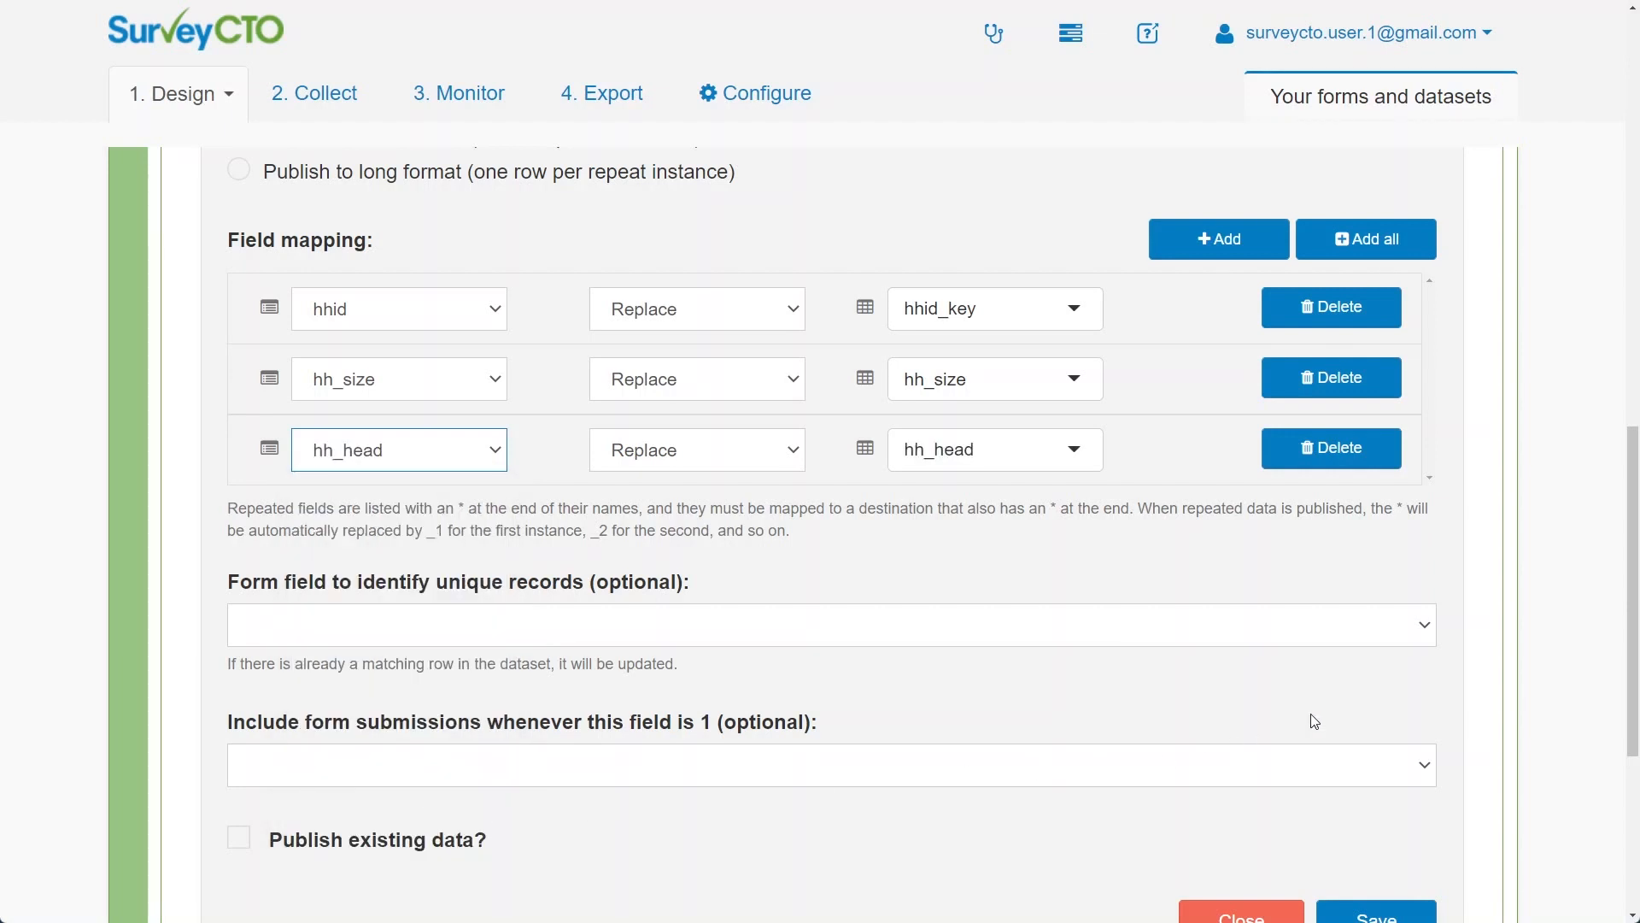
{"action": "left_click", "coordinate": [1553, 636]}
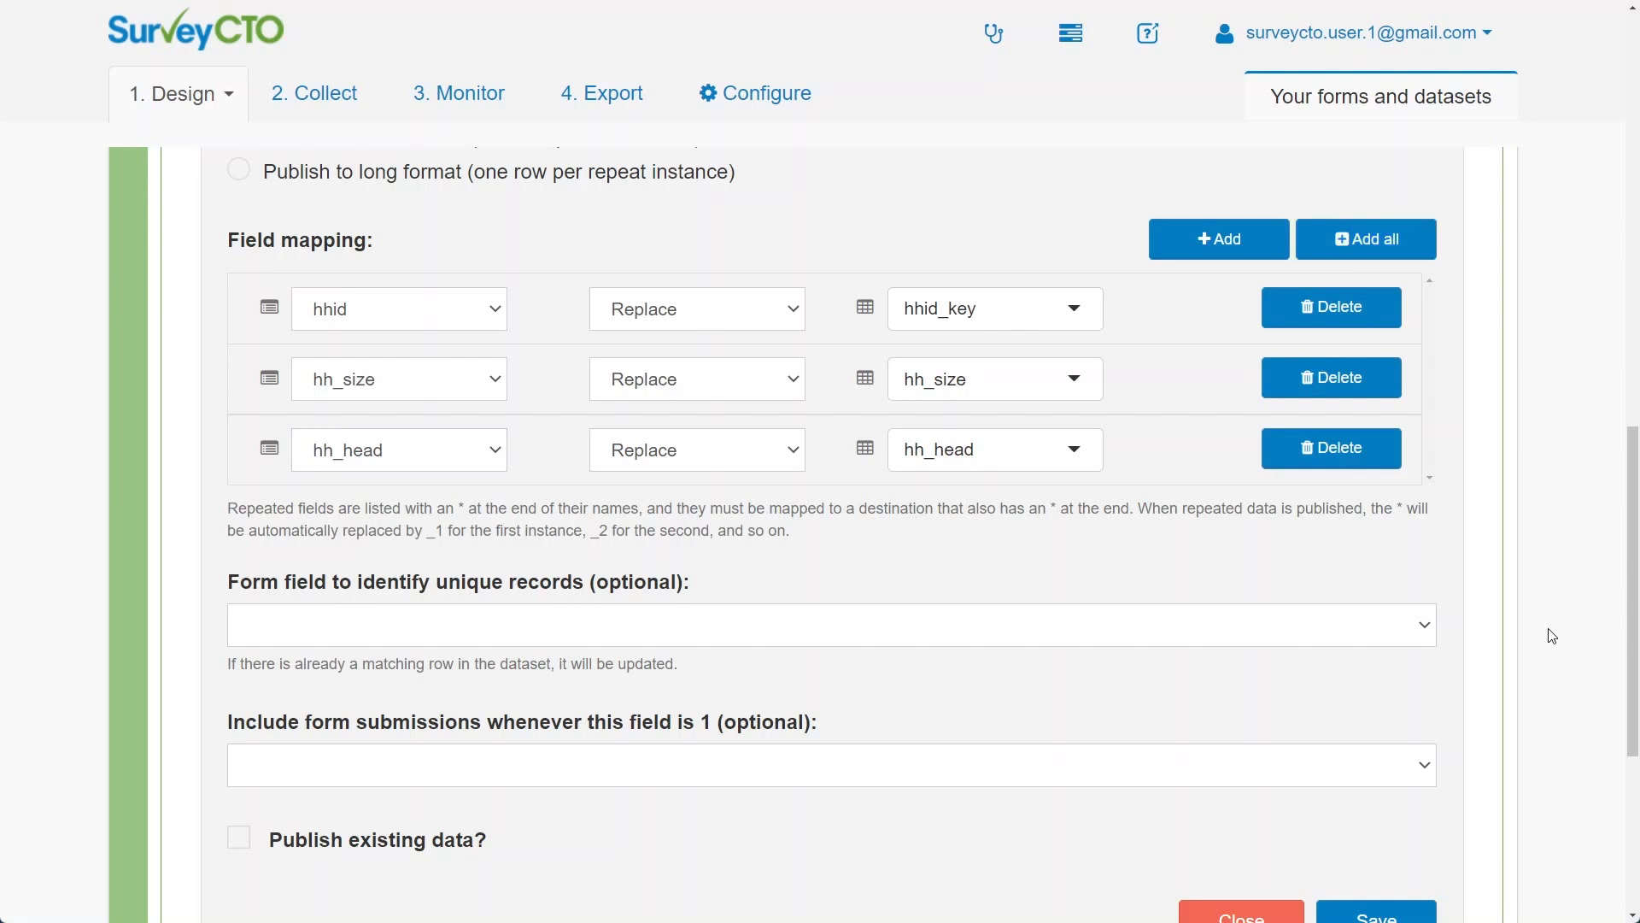
{"action": "left_click", "coordinate": [790, 323]}
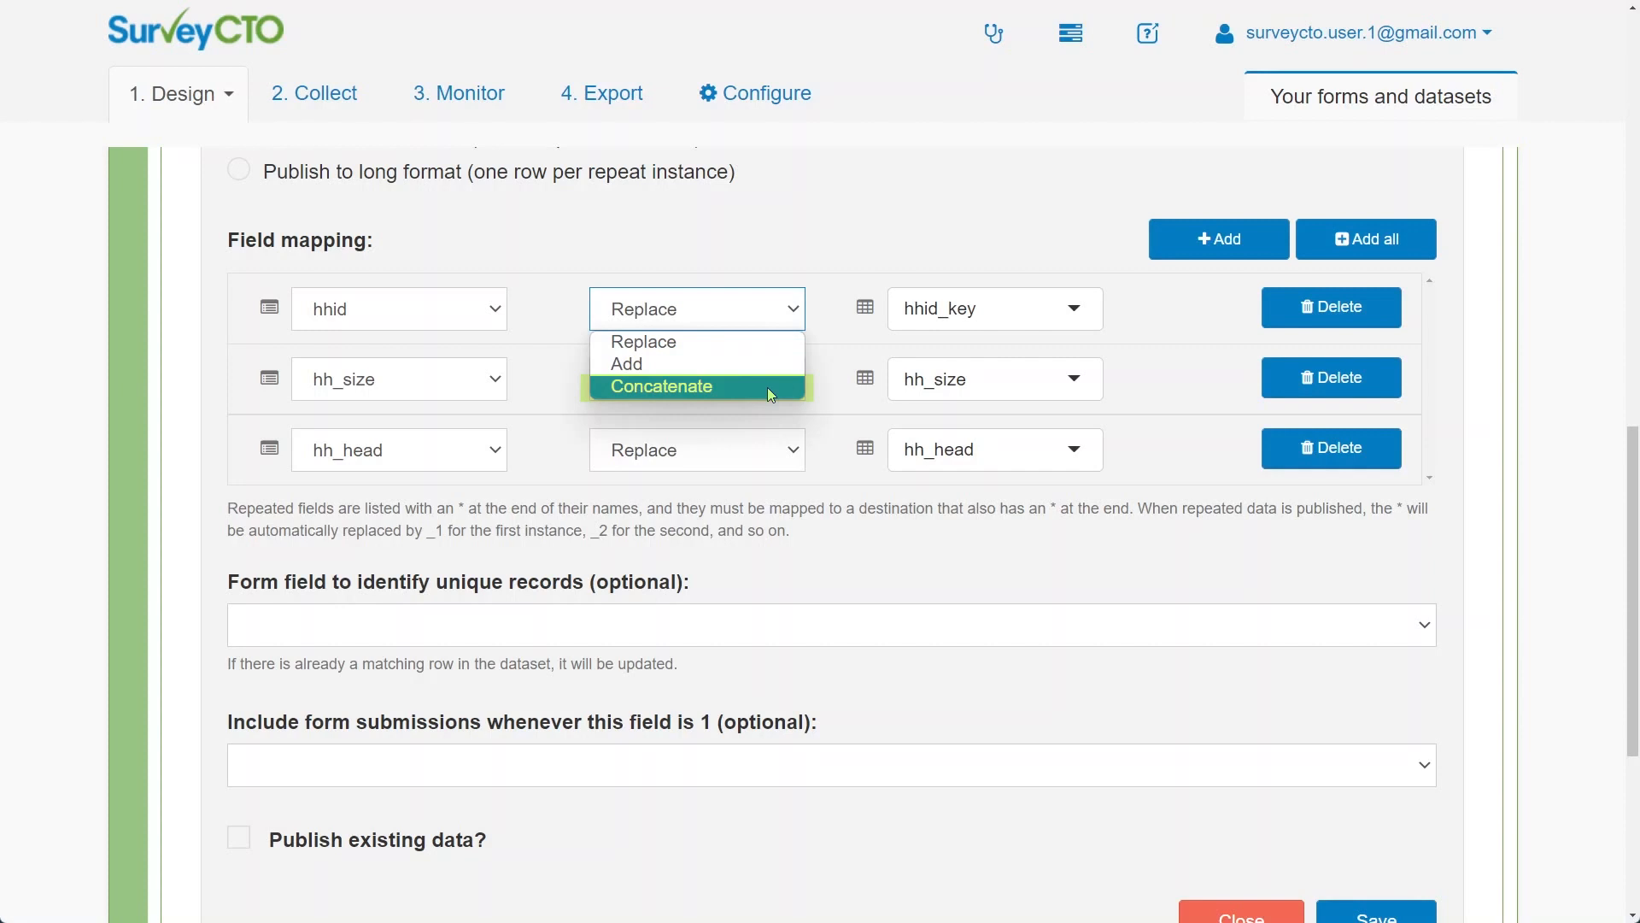
{"action": "left_click", "coordinate": [1248, 579]}
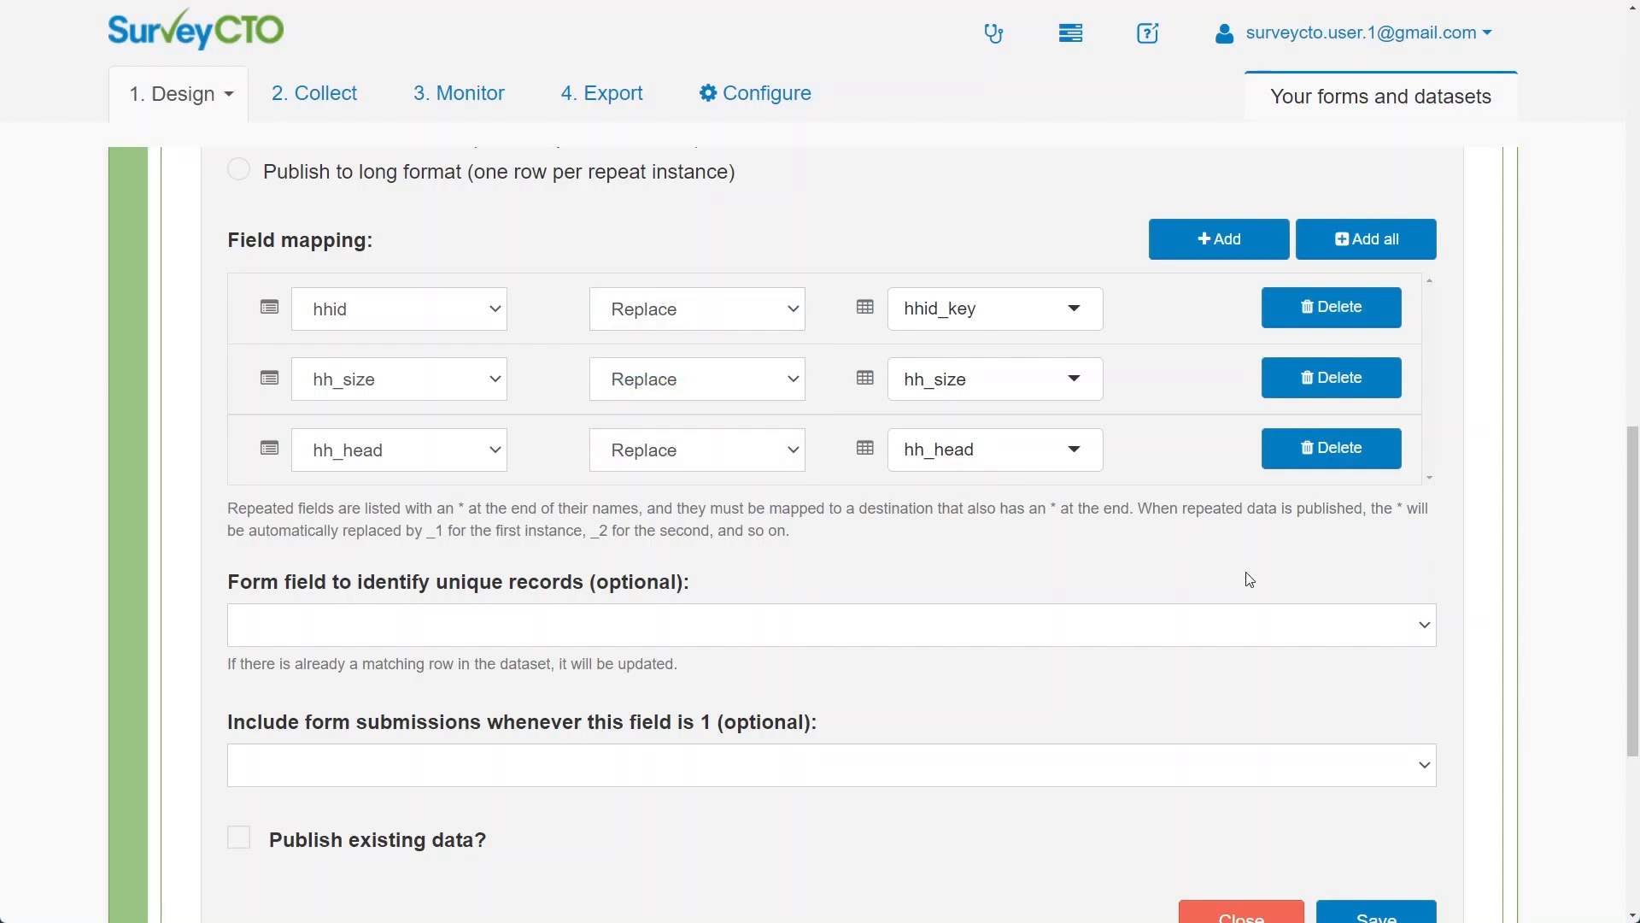
{"action": "scroll", "coordinate": [1410, 576], "scroll_direction": "down", "scroll_amount": 4}
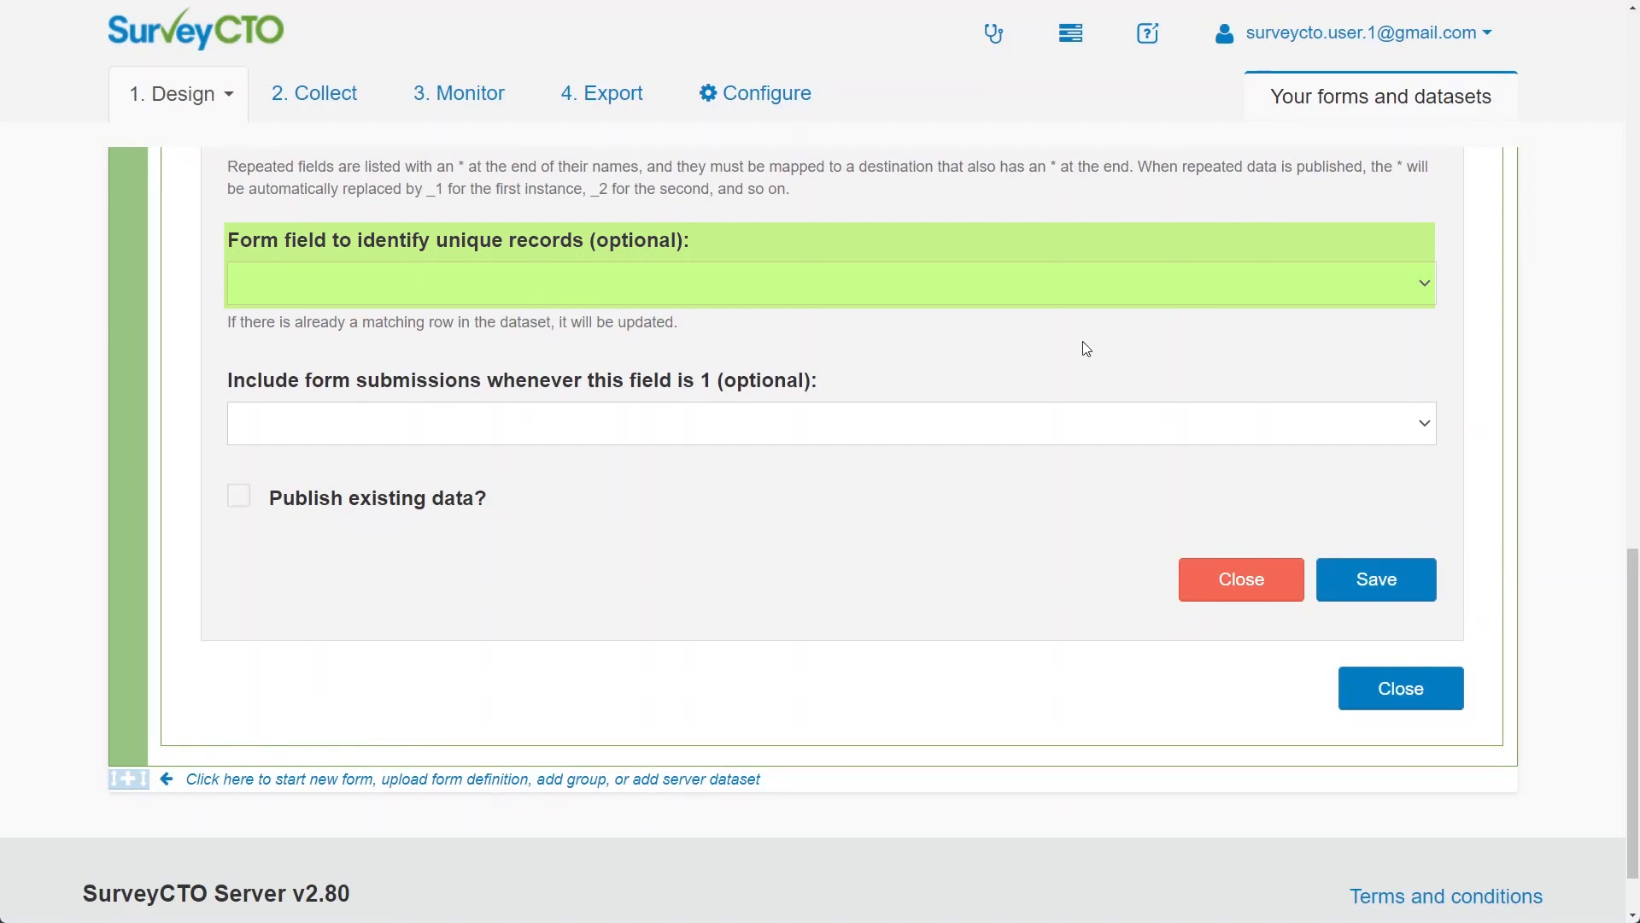
Select hhid in the 'Form field to identify unique records' dropdown
{"action": "left_click", "coordinate": [1051, 294]}
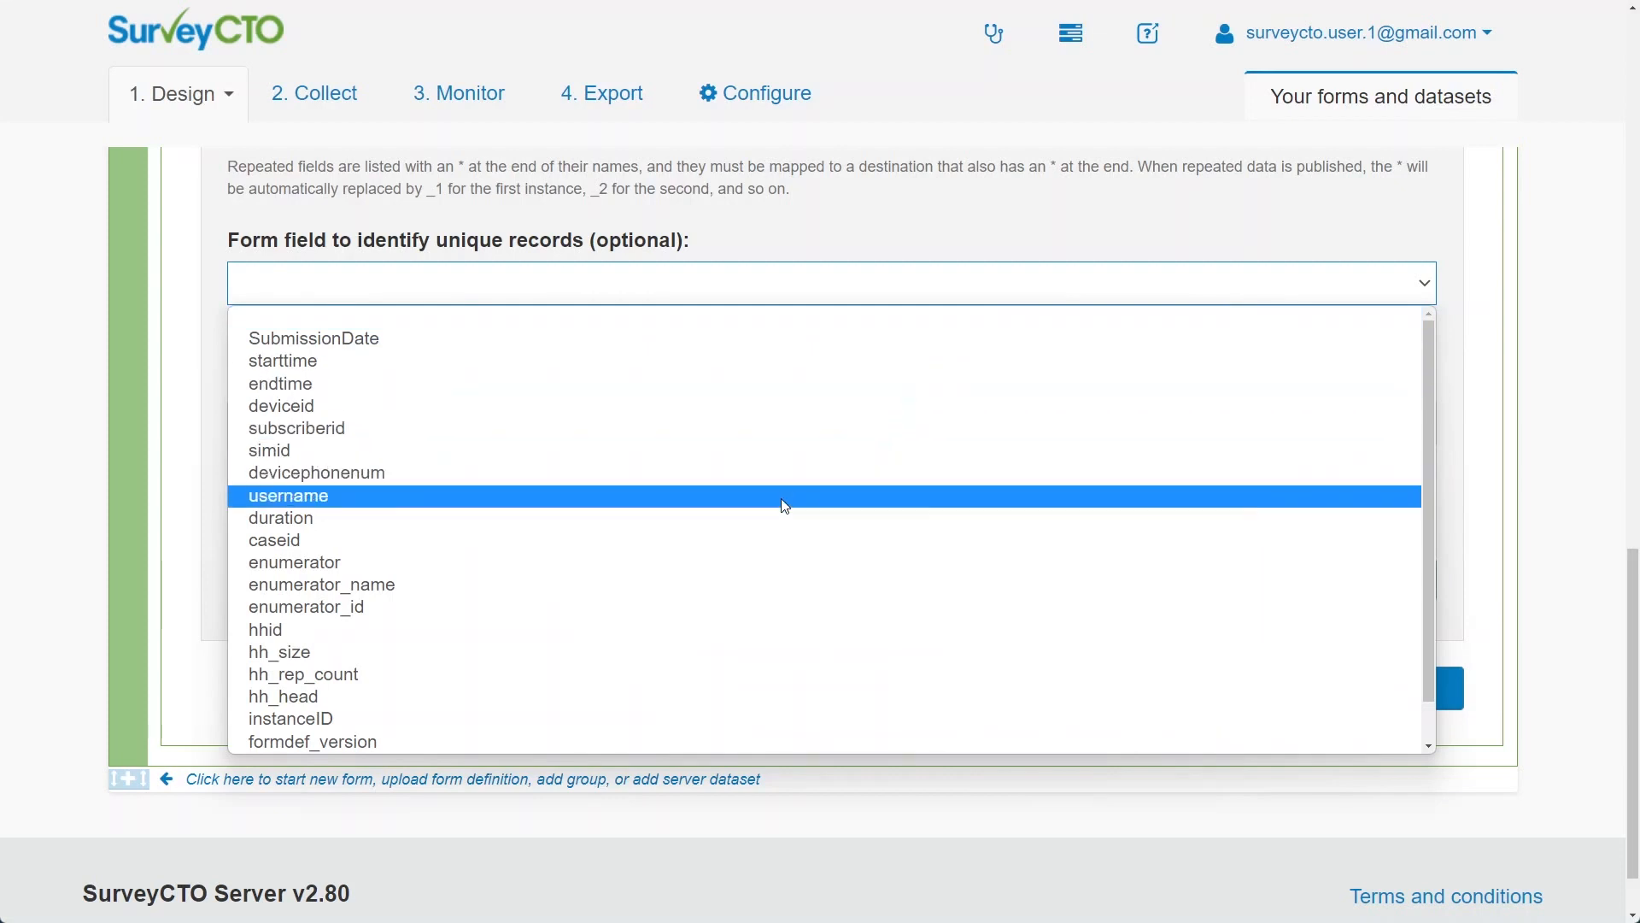
{"action": "left_click", "coordinate": [772, 629]}
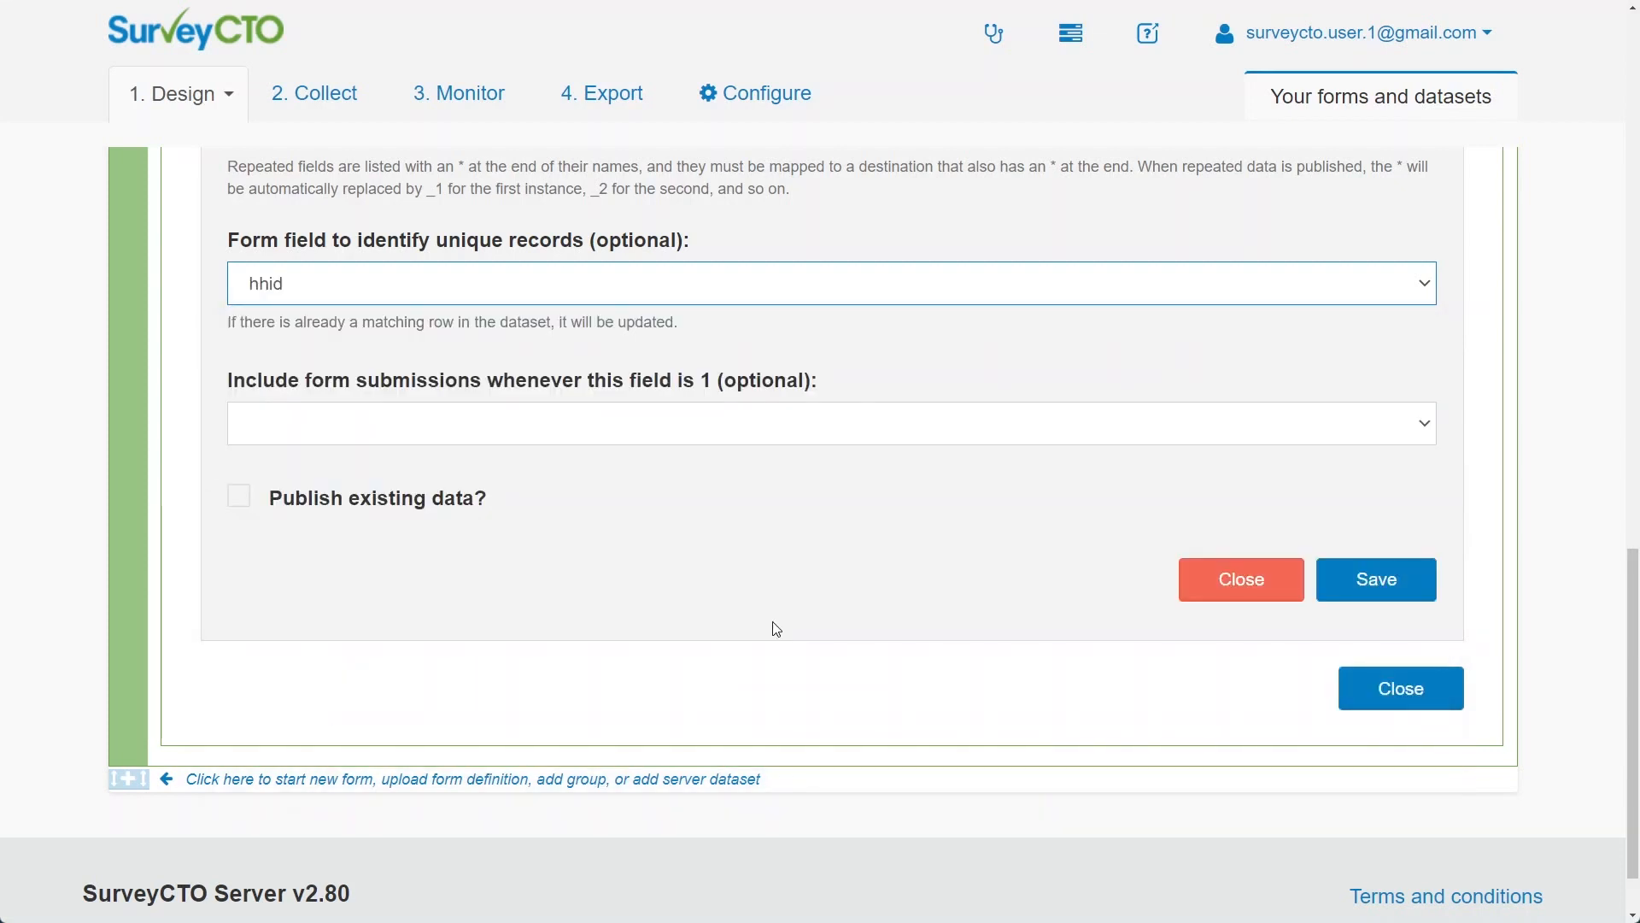
{"action": "scroll", "coordinate": [1560, 605], "scroll_direction": "up", "scroll_amount": 3}
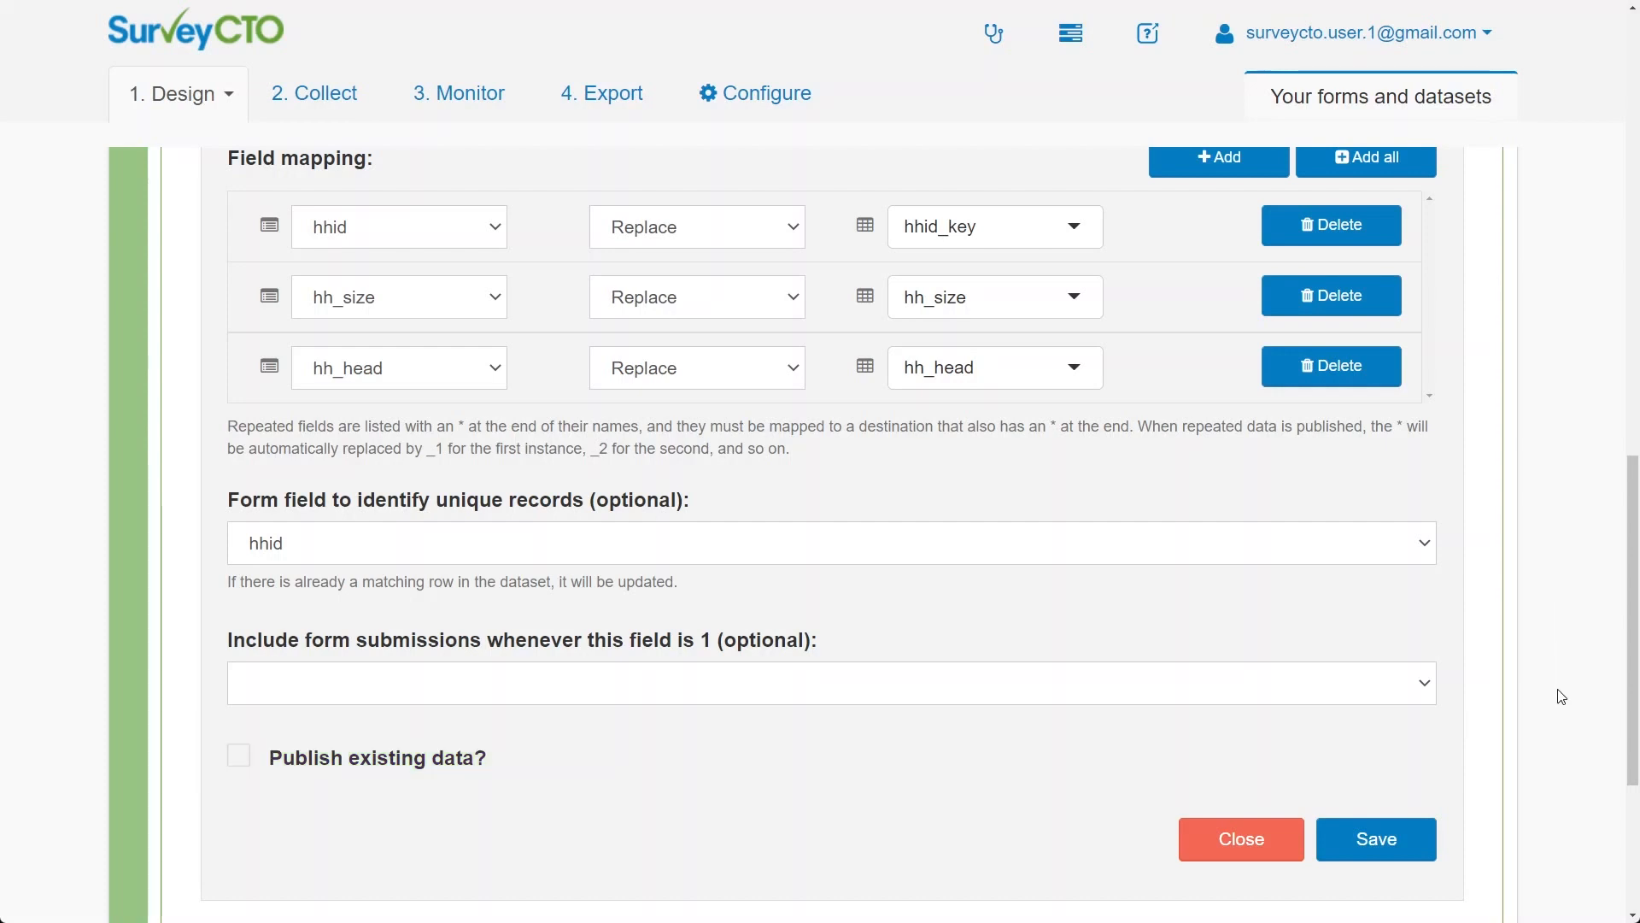
Save the publishing setup, choosing 'Yes, save and set unique ID field' to make hhid_key the unique ID
{"action": "left_click", "coordinate": [1378, 841]}
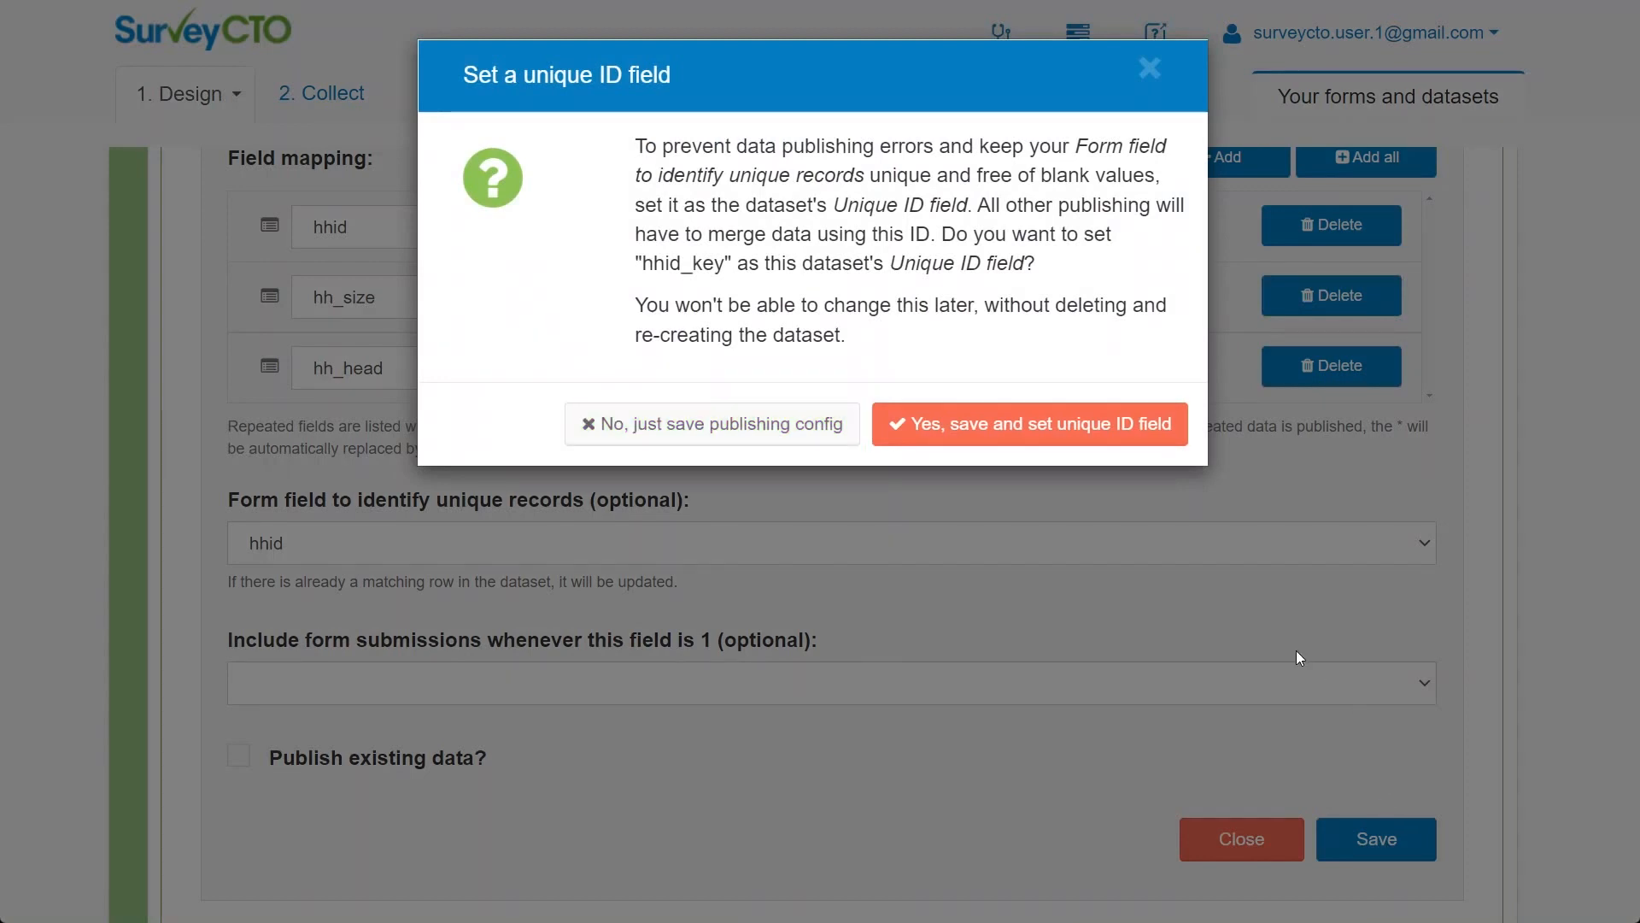
{"action": "left_click", "coordinate": [1031, 440]}
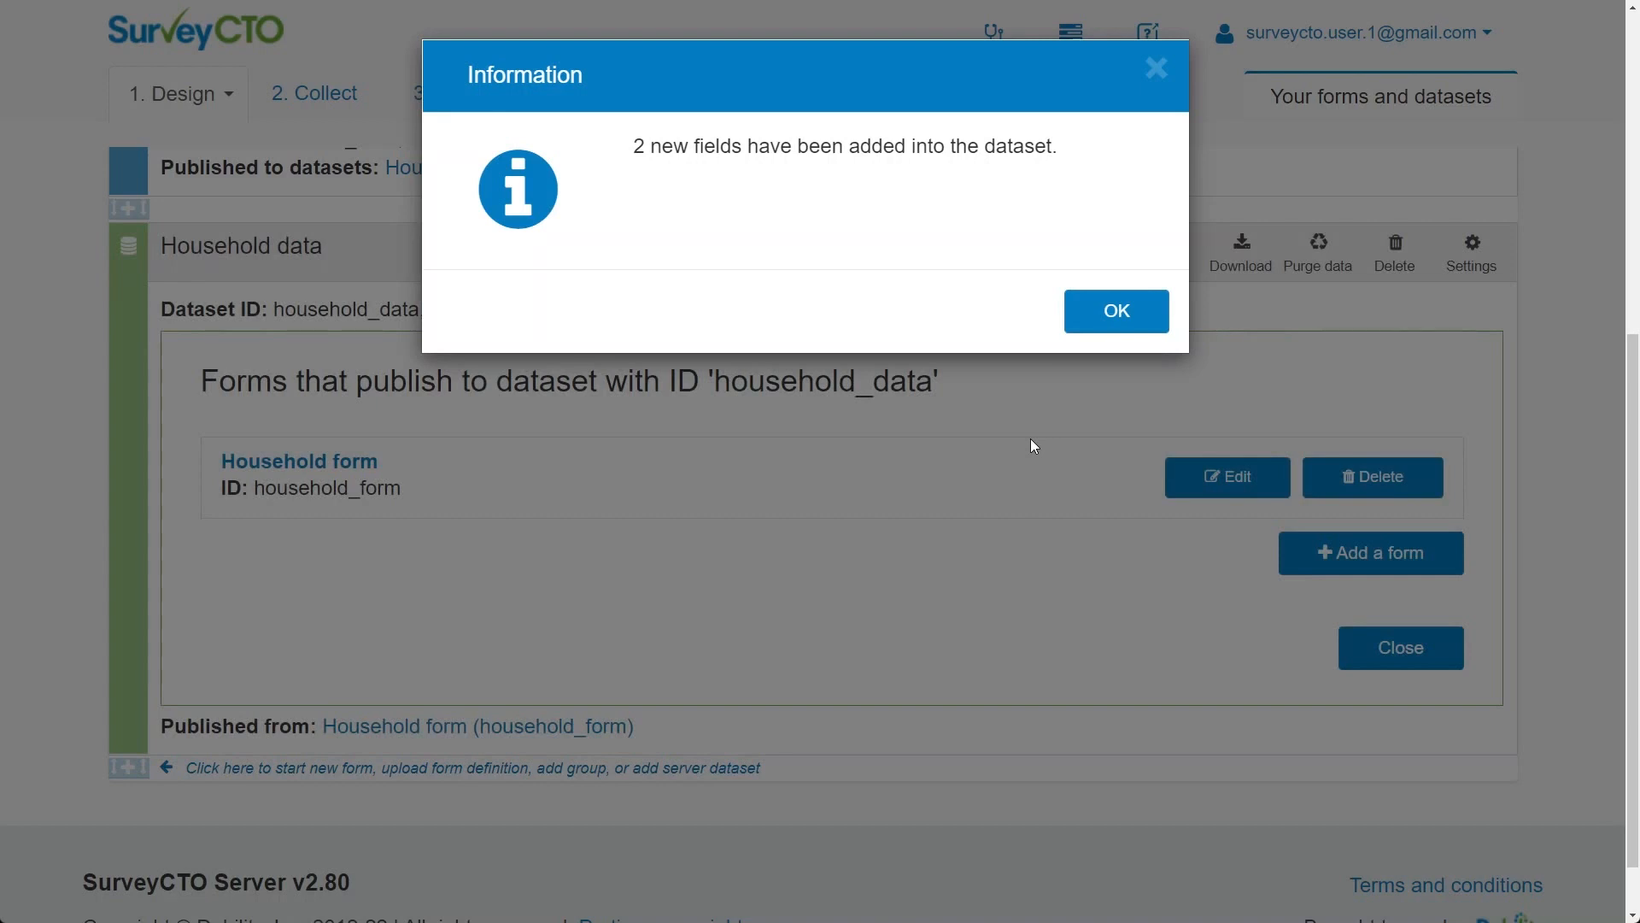
Dismiss the notice about new dataset fields and collapse the Household data publishing panel
{"action": "left_click", "coordinate": [1111, 315]}
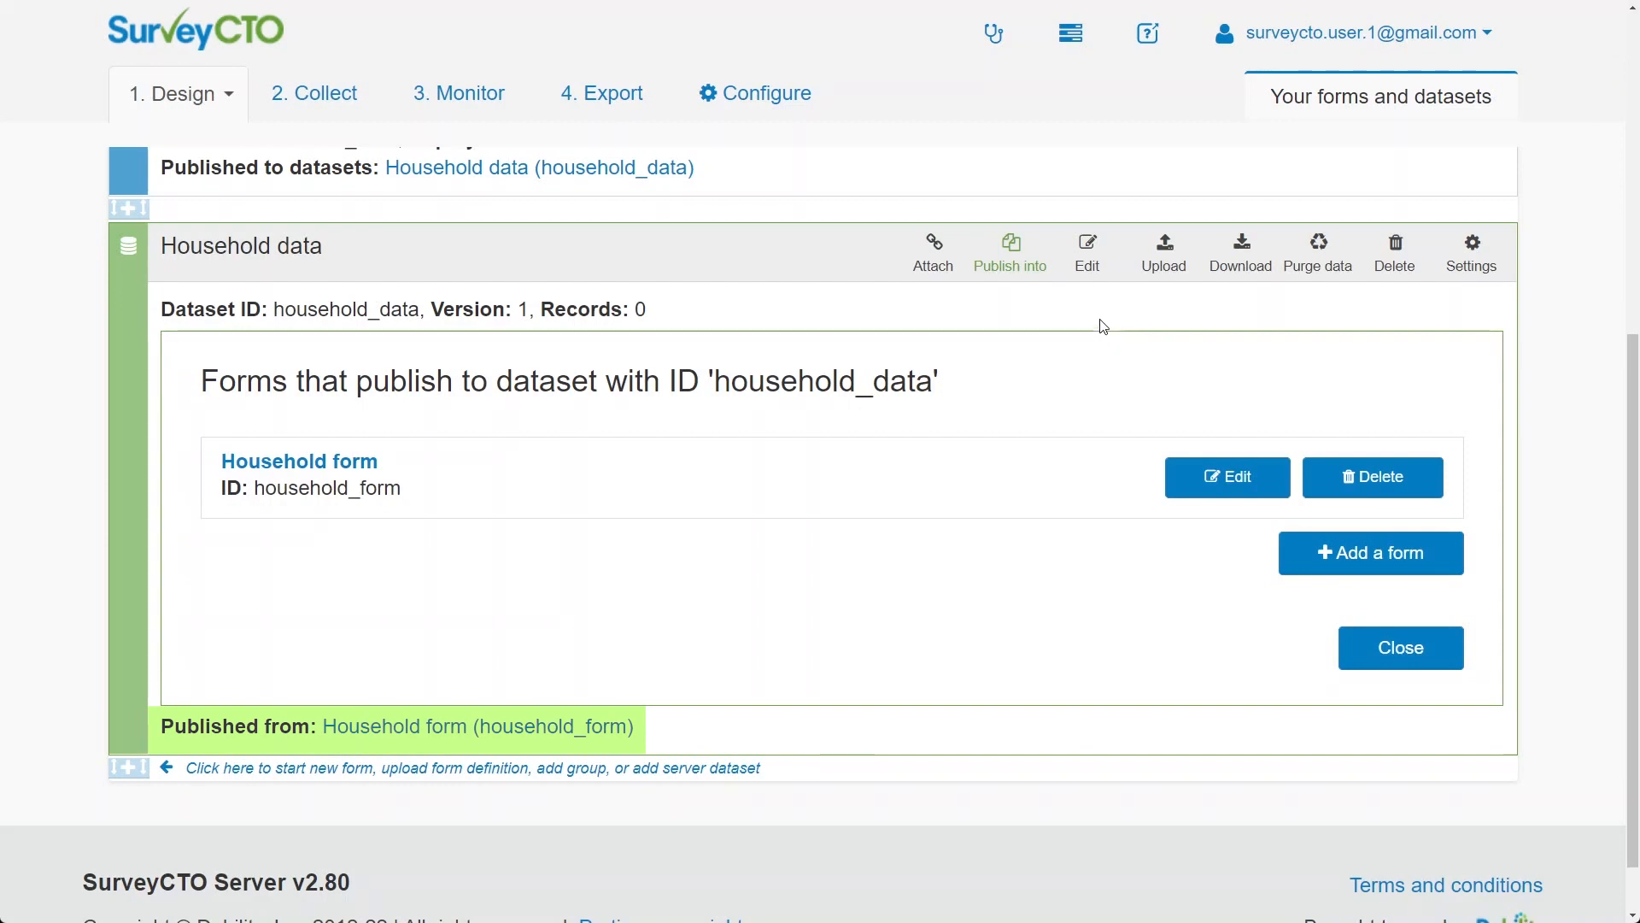
{"action": "left_click", "coordinate": [1016, 271]}
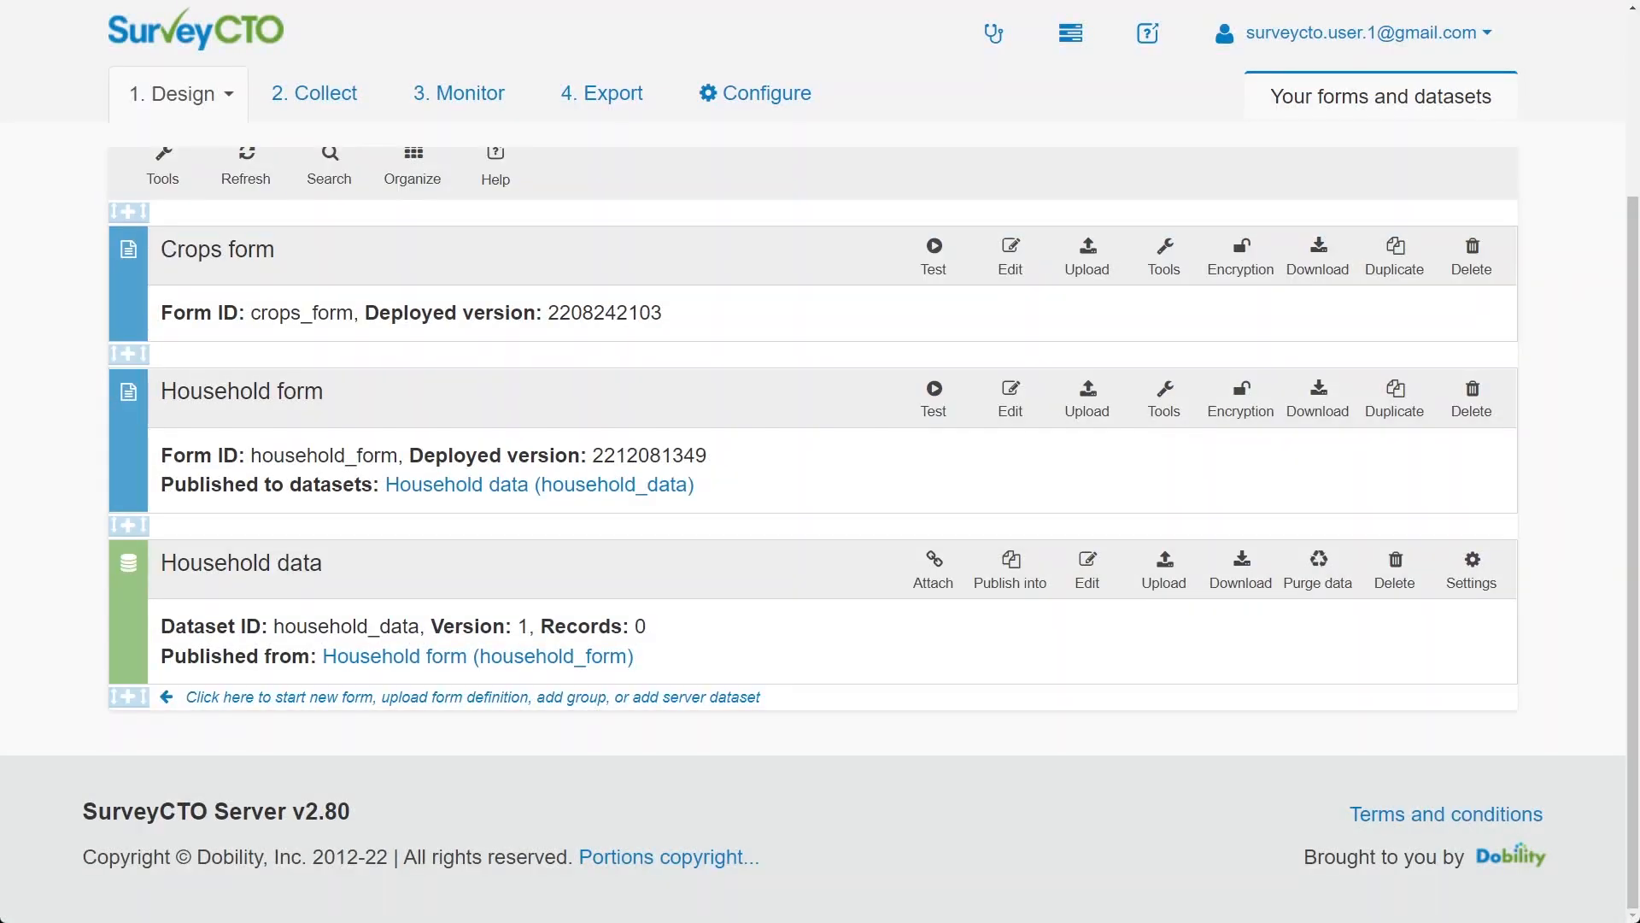